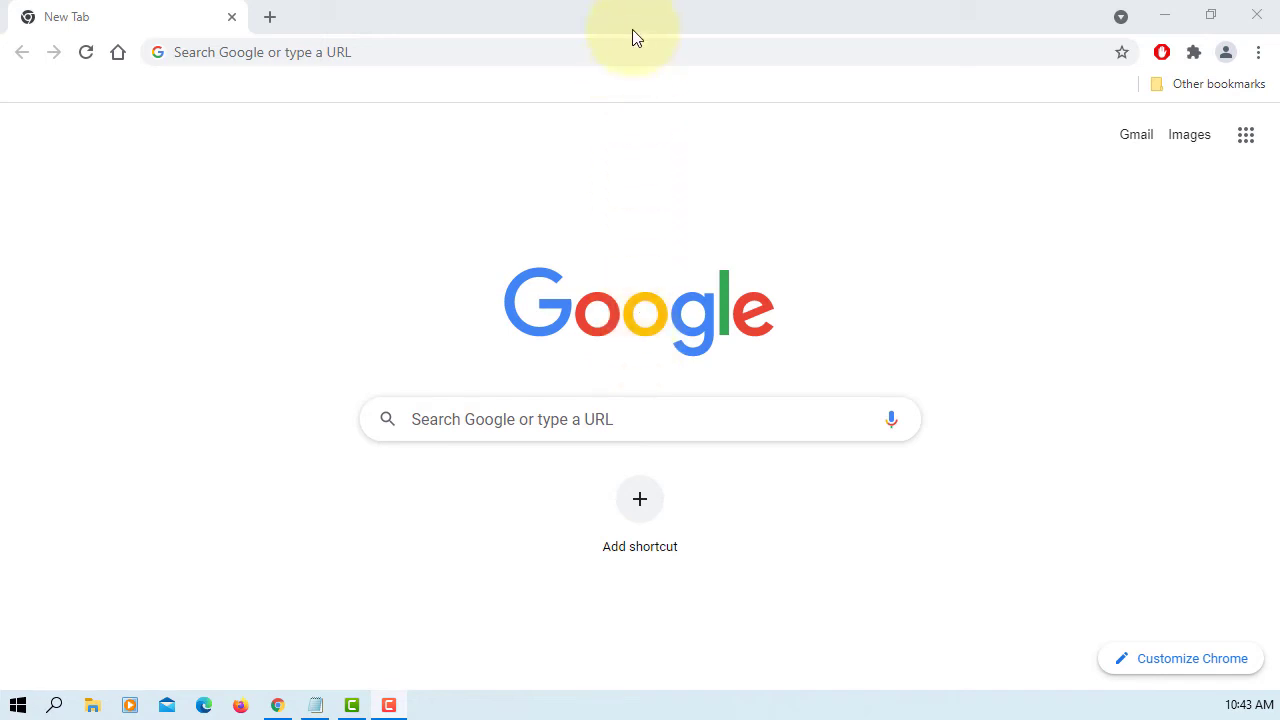
Load the Oracle website by typing 'oracle' in Chrome's address bar
click(649, 52)
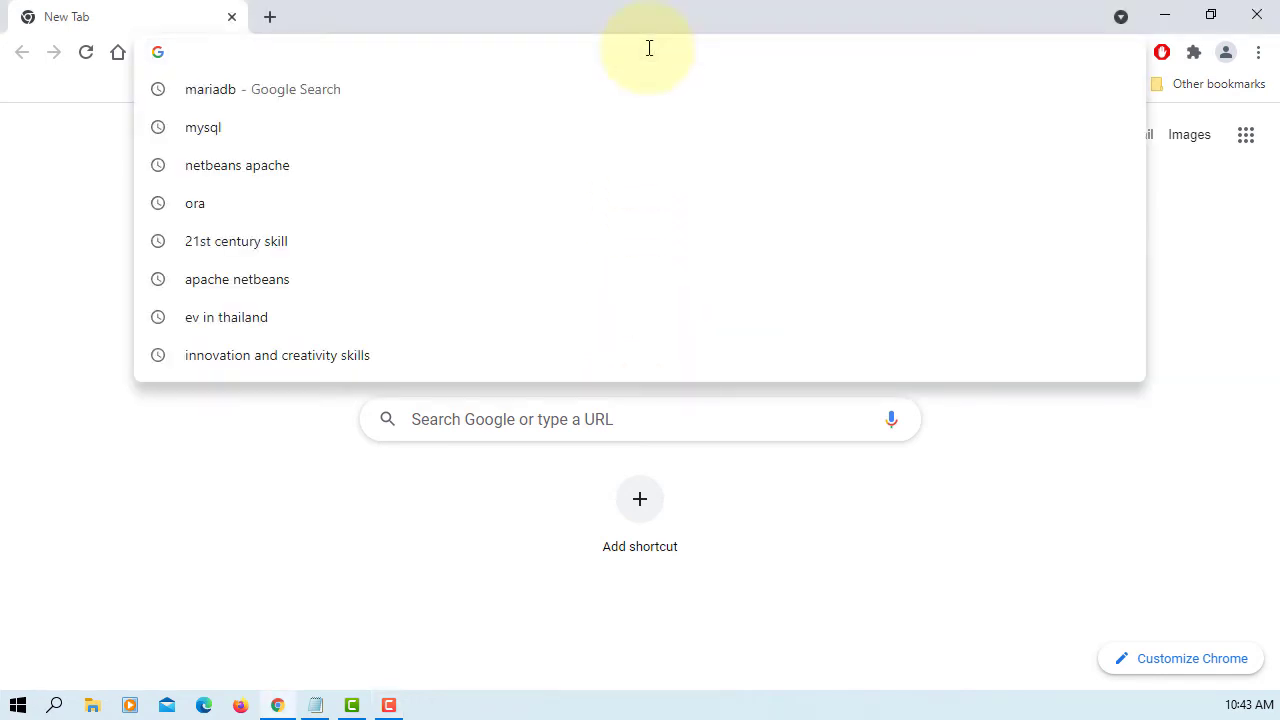
text(oracle)
key(Return)
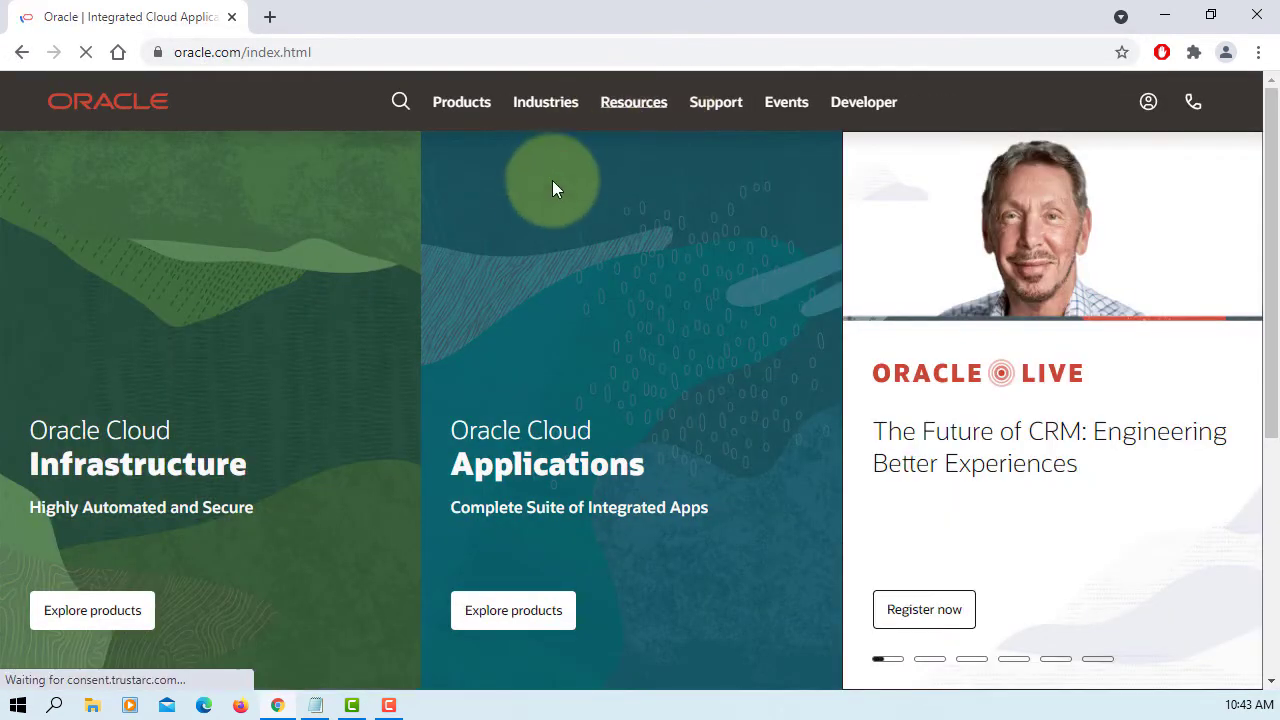
Go through Products > Java to Java Downloads and scroll to the JDK 17 downloads
click(460, 109)
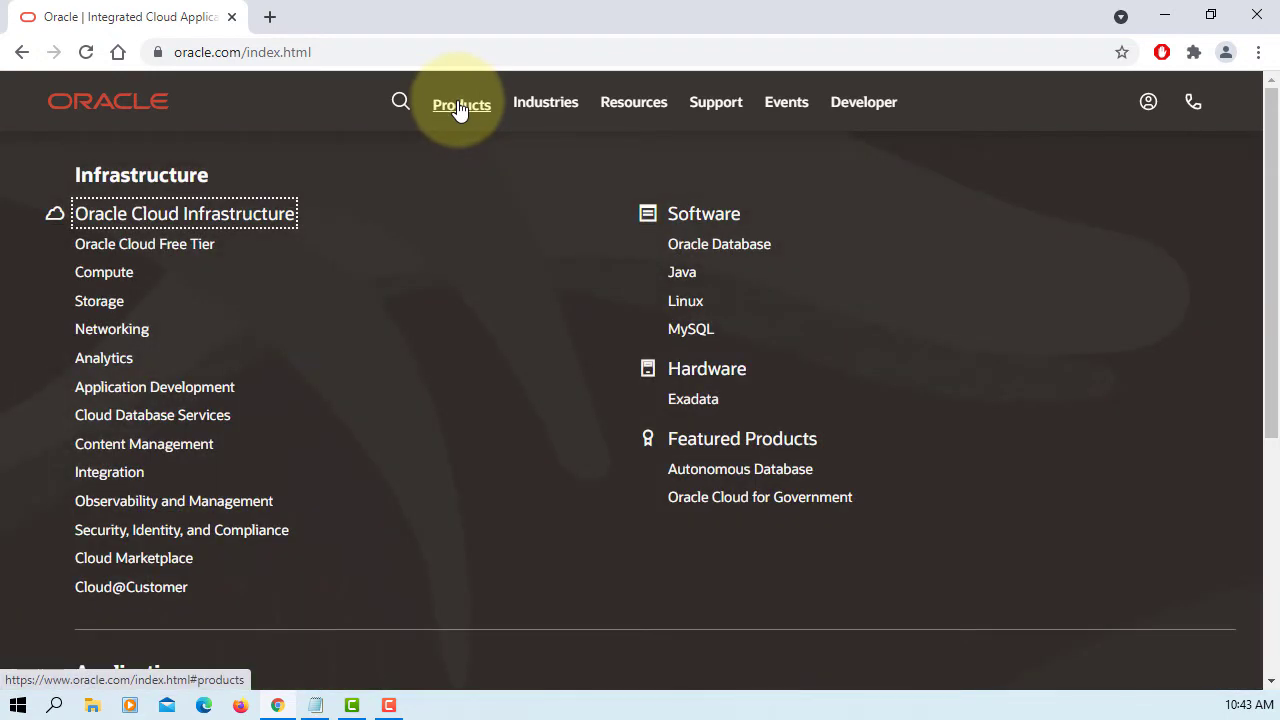
click(682, 273)
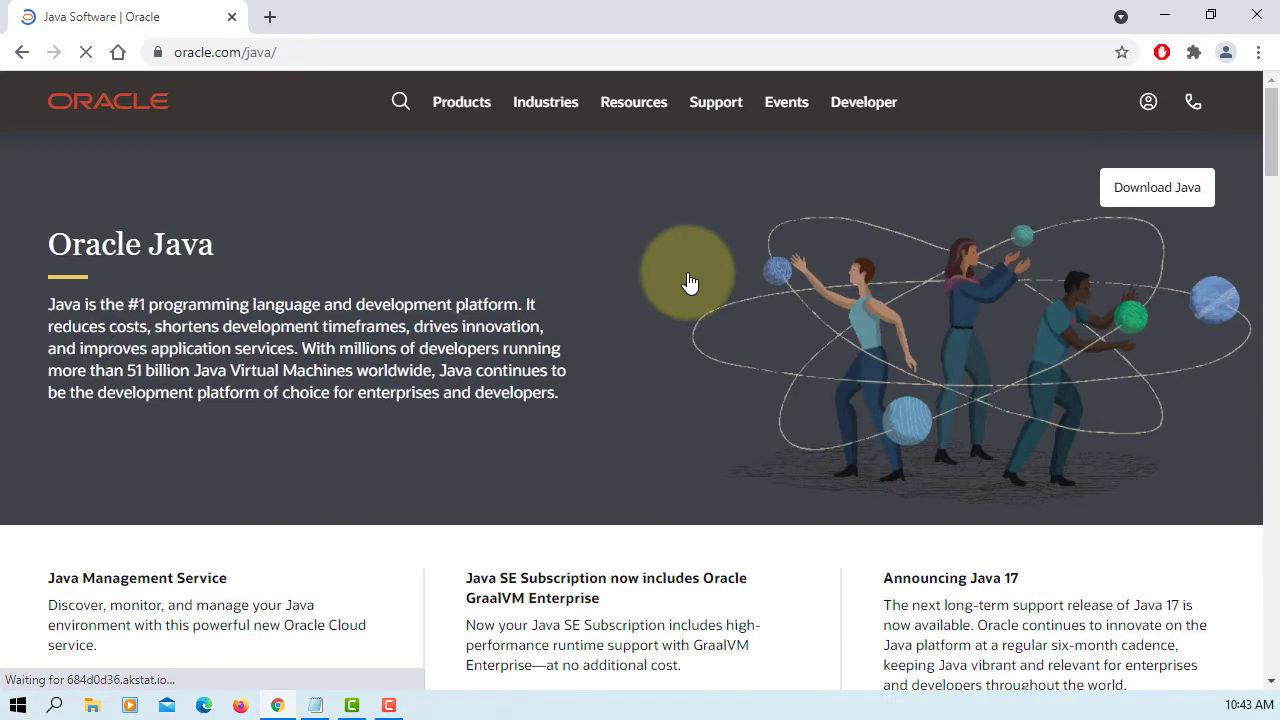
click(1150, 199)
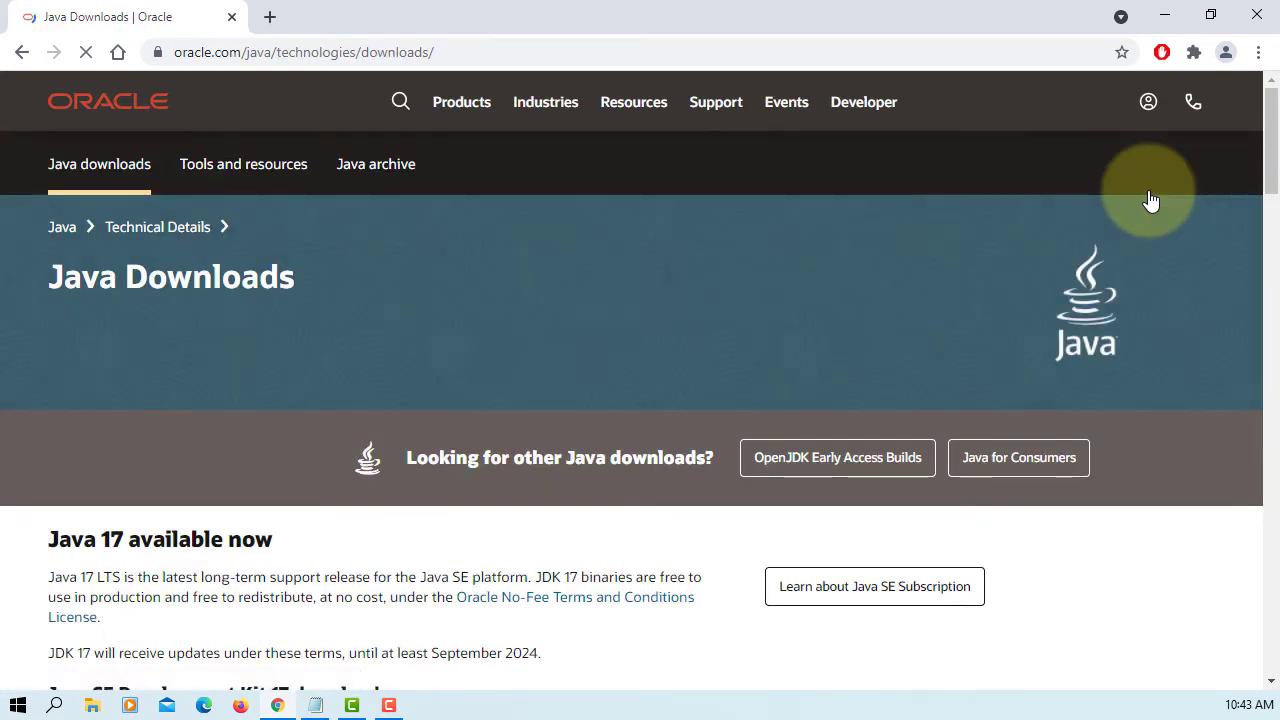
scroll(393, 338, down, 3)
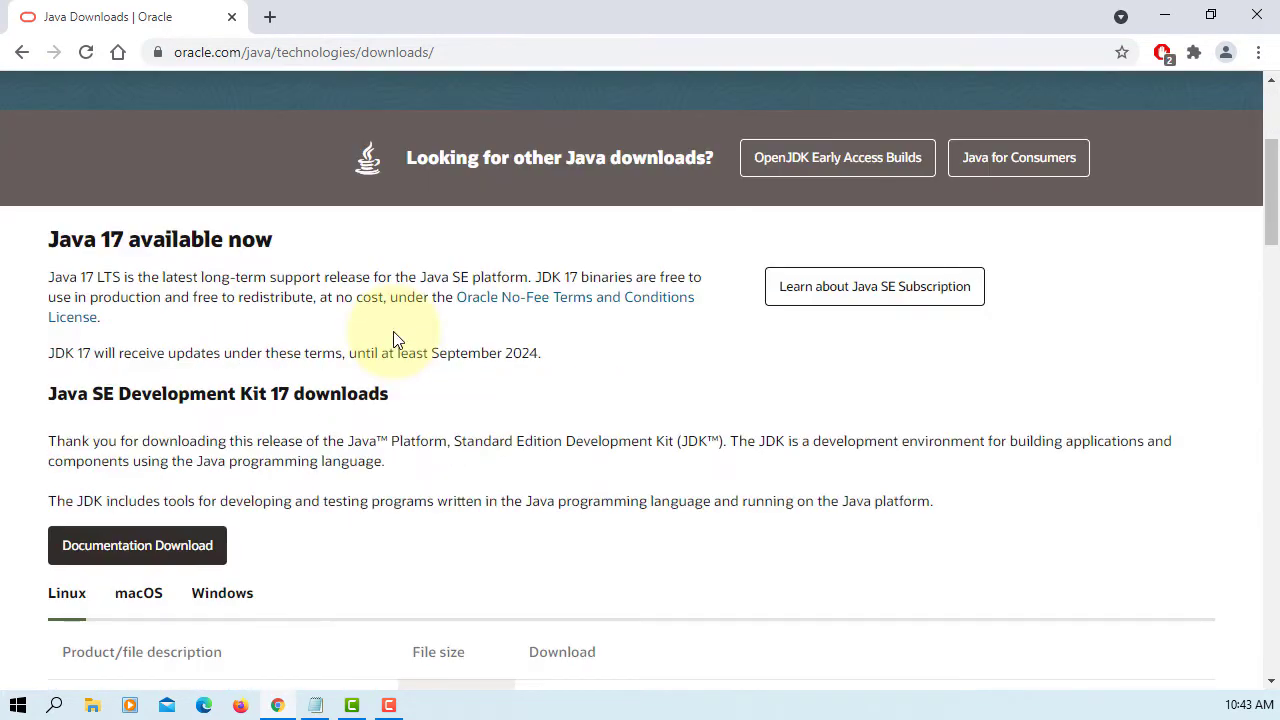
scroll(434, 323, down, 2)
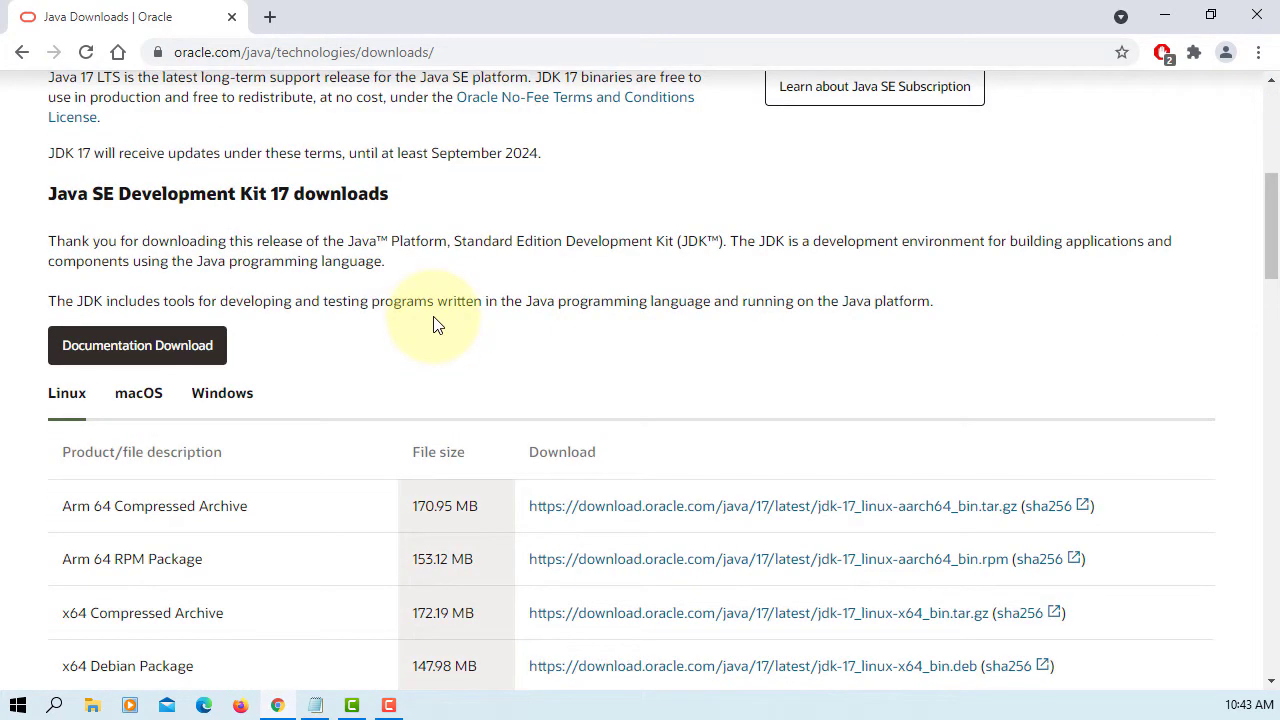
scroll(423, 320, down, 1)
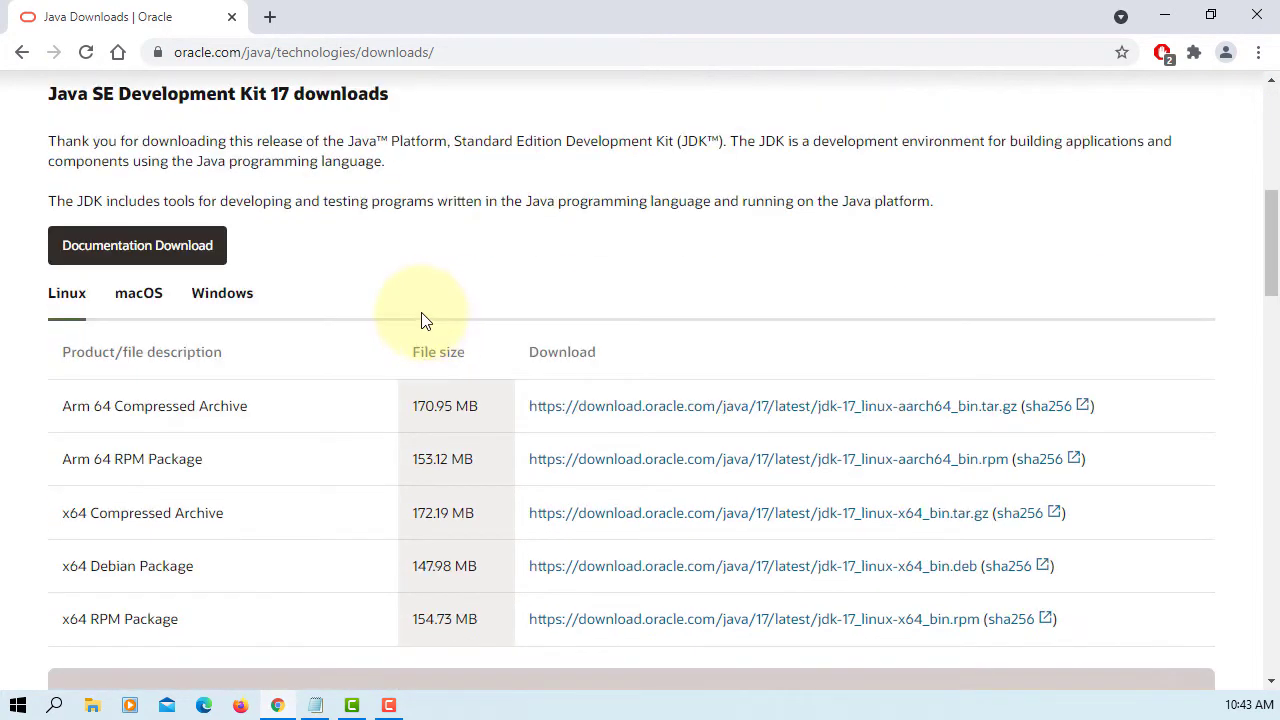
Download the Windows x64 installer jdk-17_windows-x64_bin.exe, launch it, and close Chrome
click(235, 292)
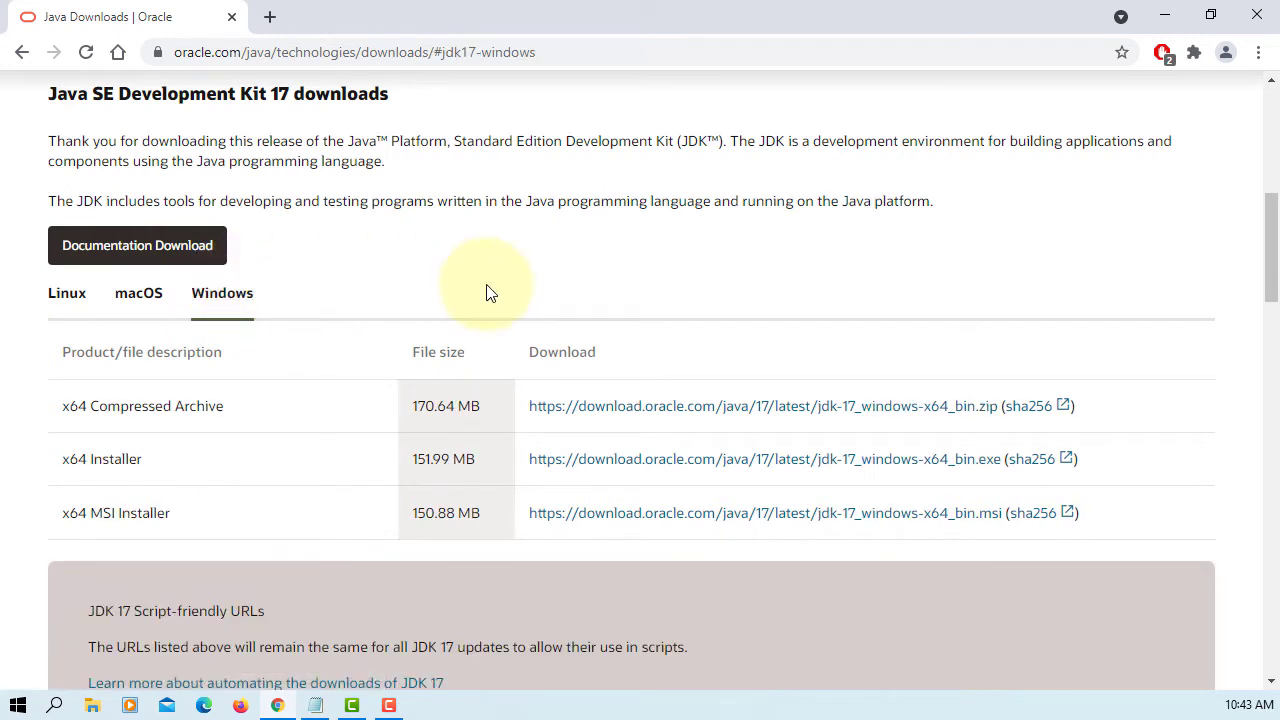
click(818, 468)
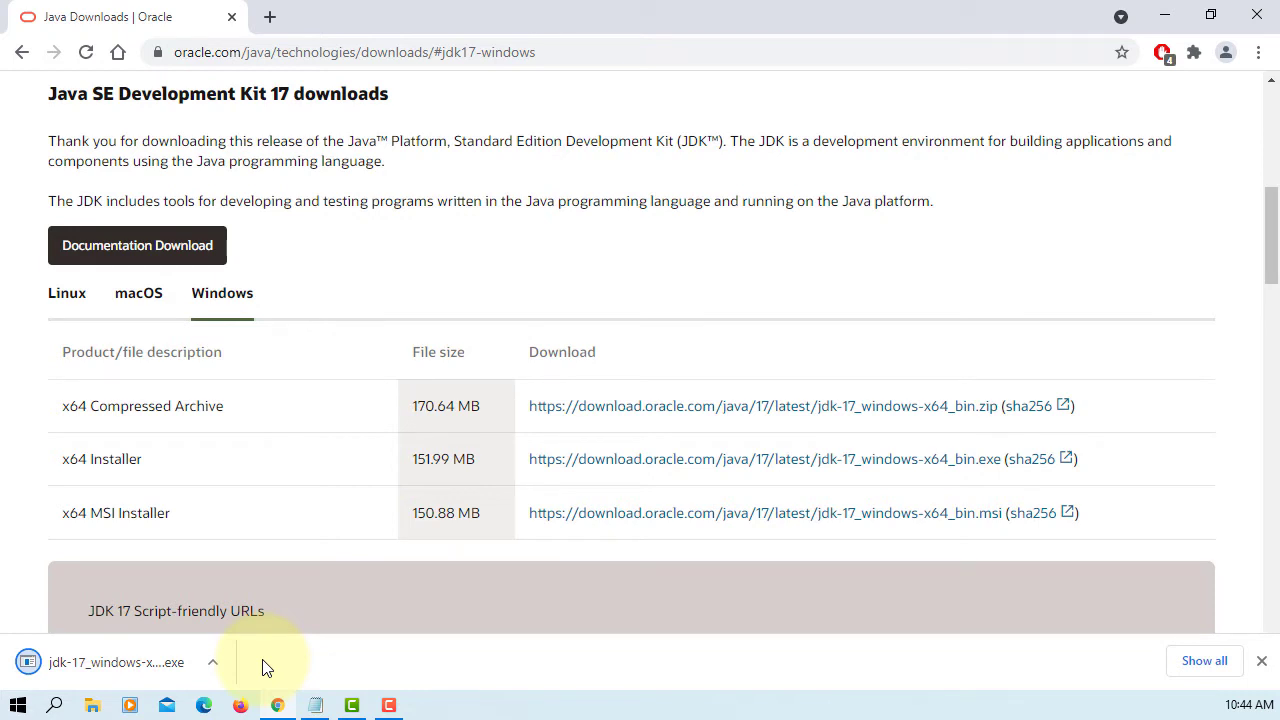
click(178, 661)
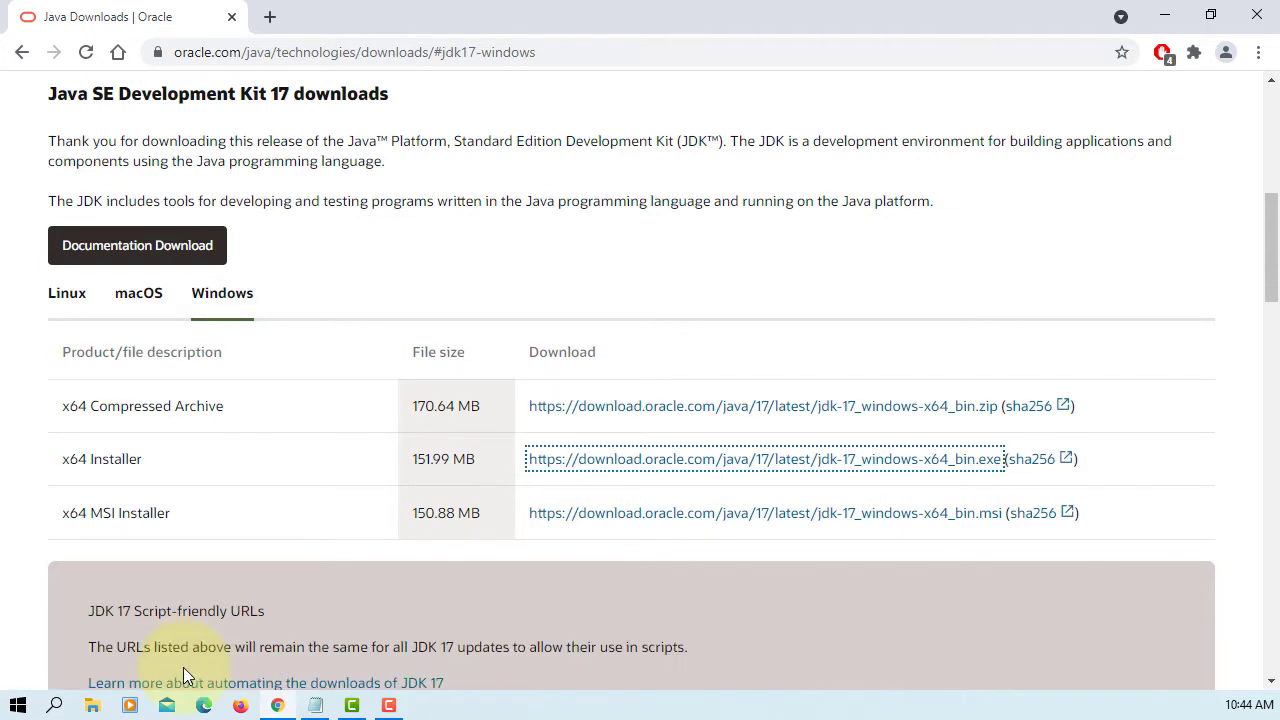
click(1256, 16)
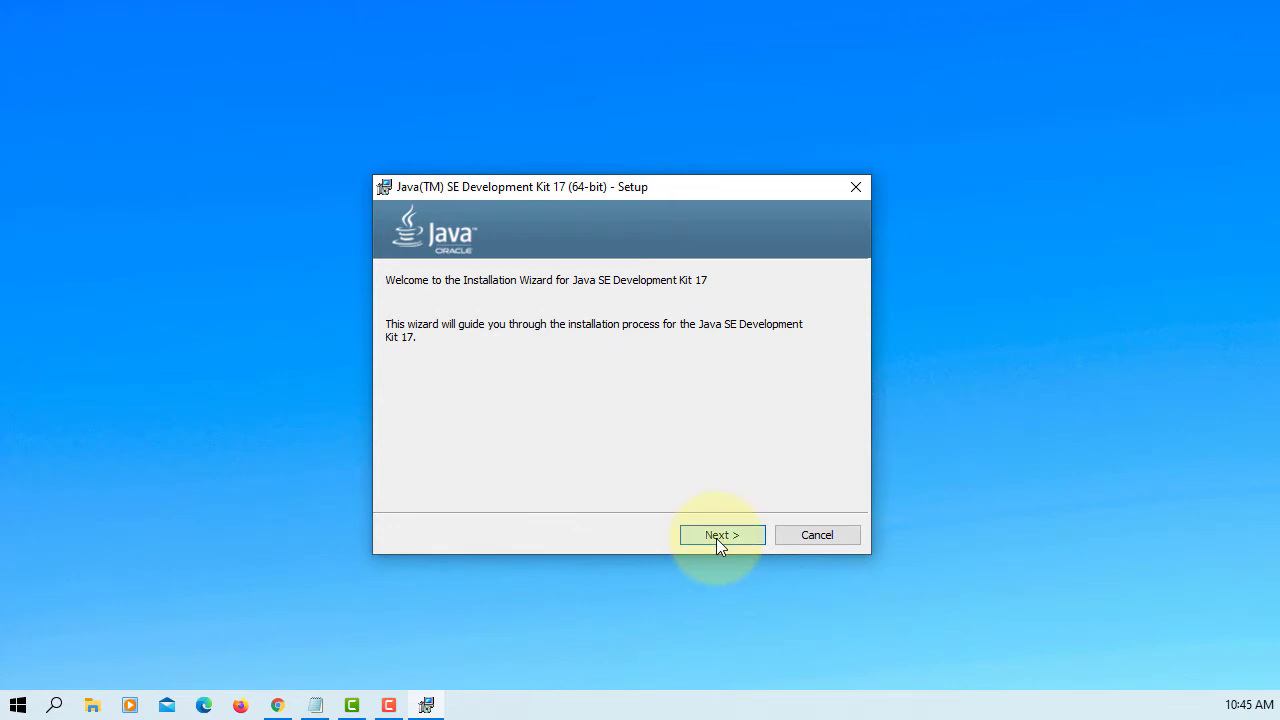
Install JDK 17 into the default folder C:\Program Files\Java\jdk-17\
click(720, 535)
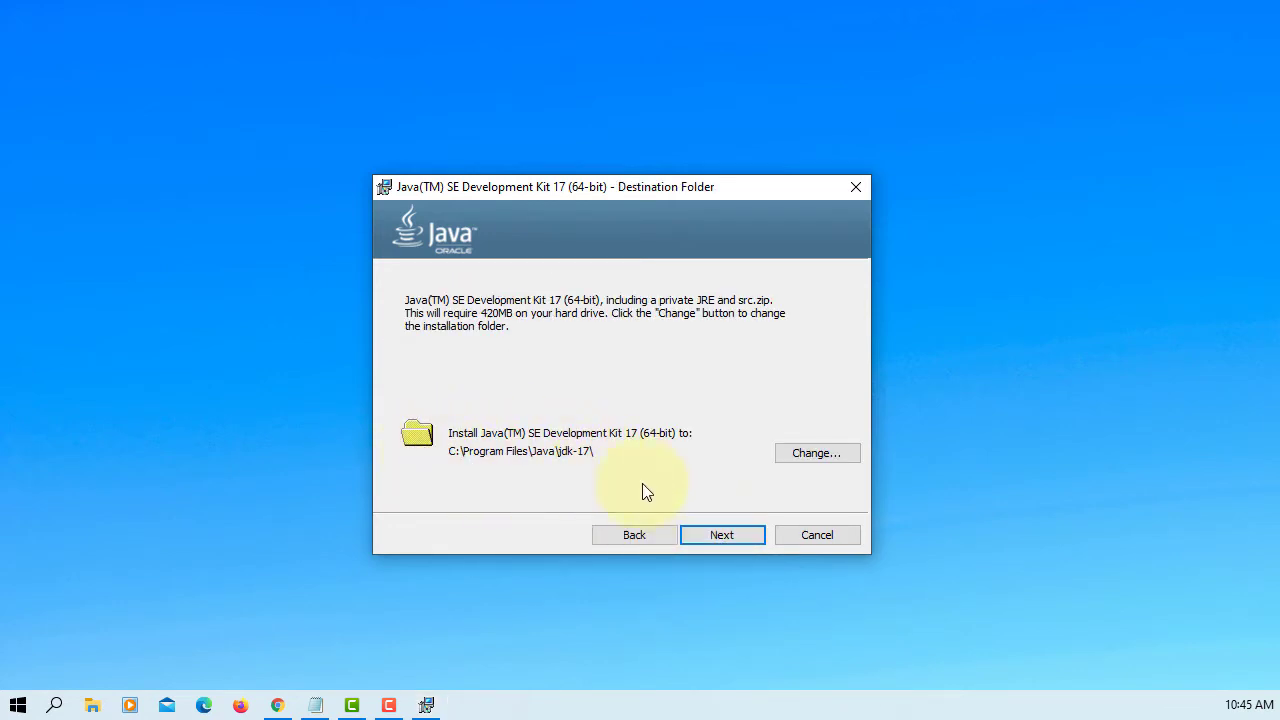
click(722, 535)
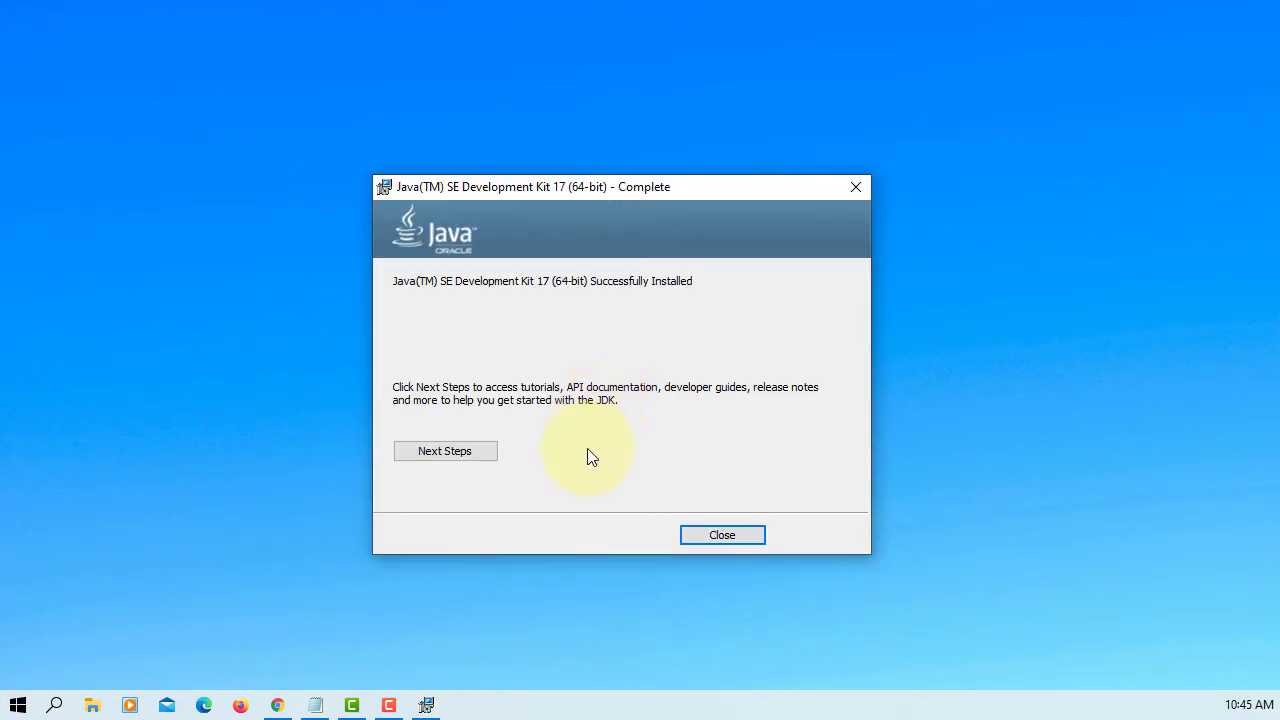
Close the installer and browse File Explorer to C:\Program Files\Java\jdk-17\bin
click(720, 535)
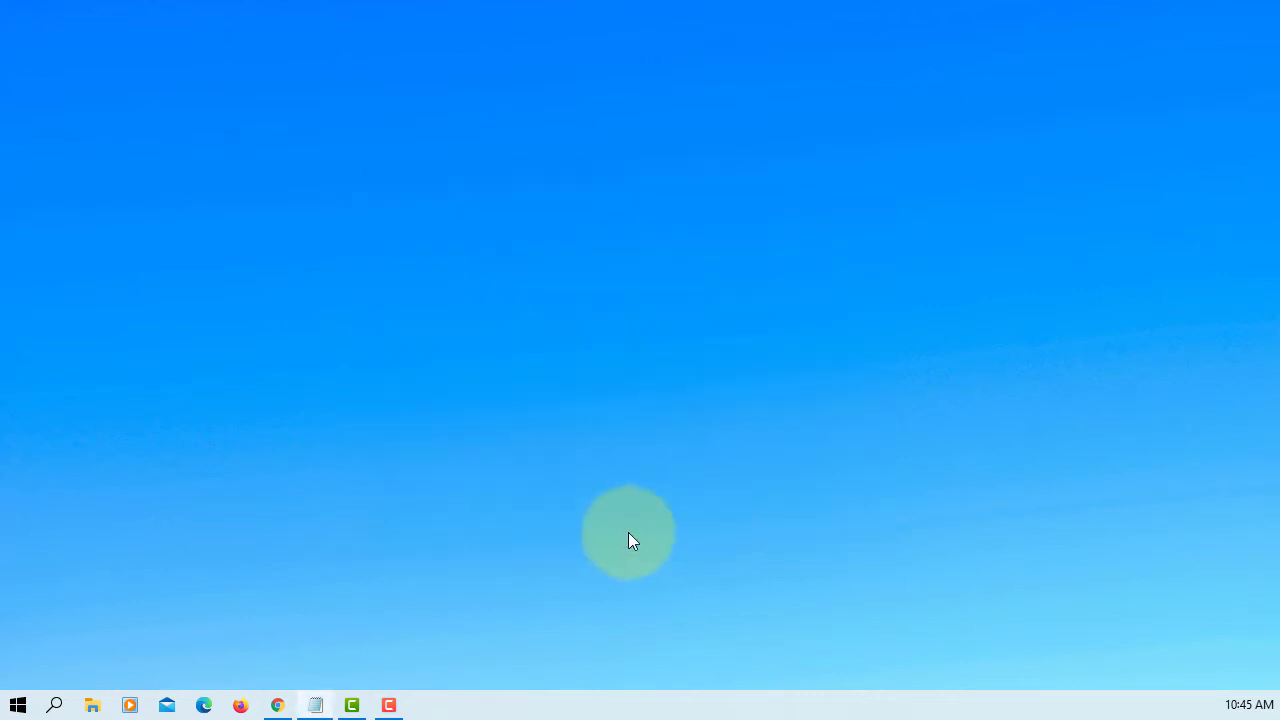
click(92, 705)
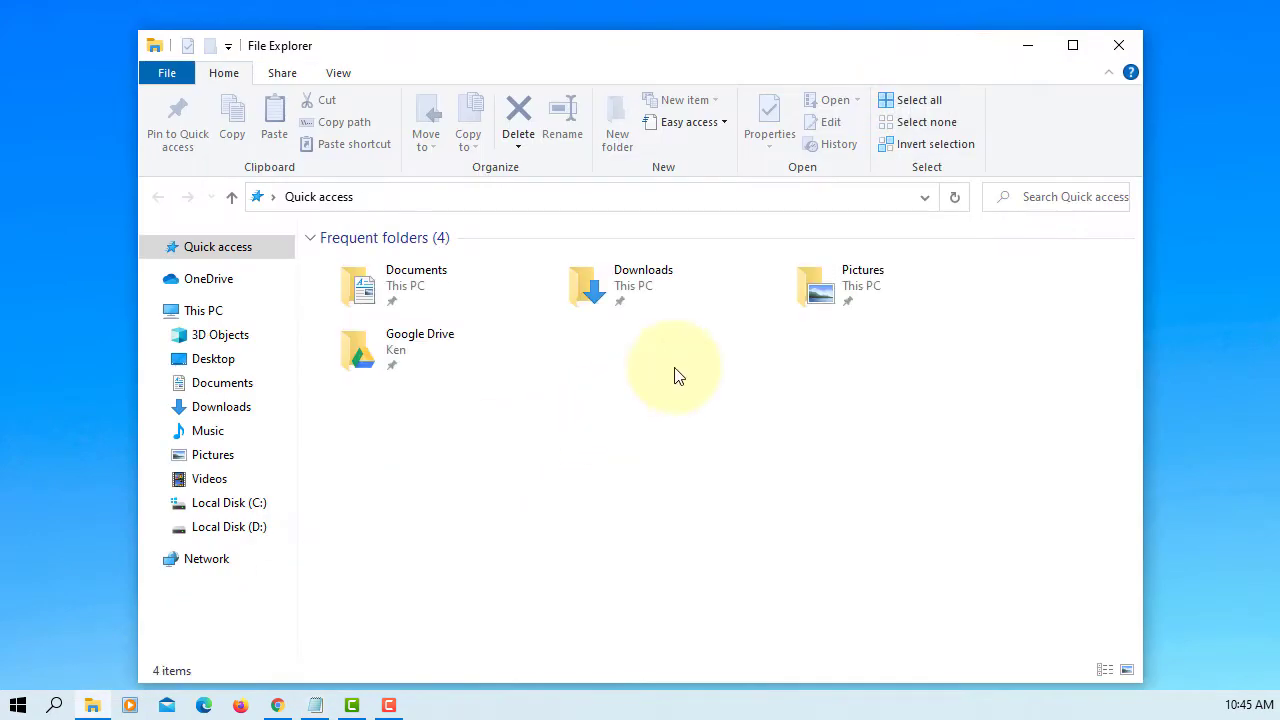
click(245, 503)
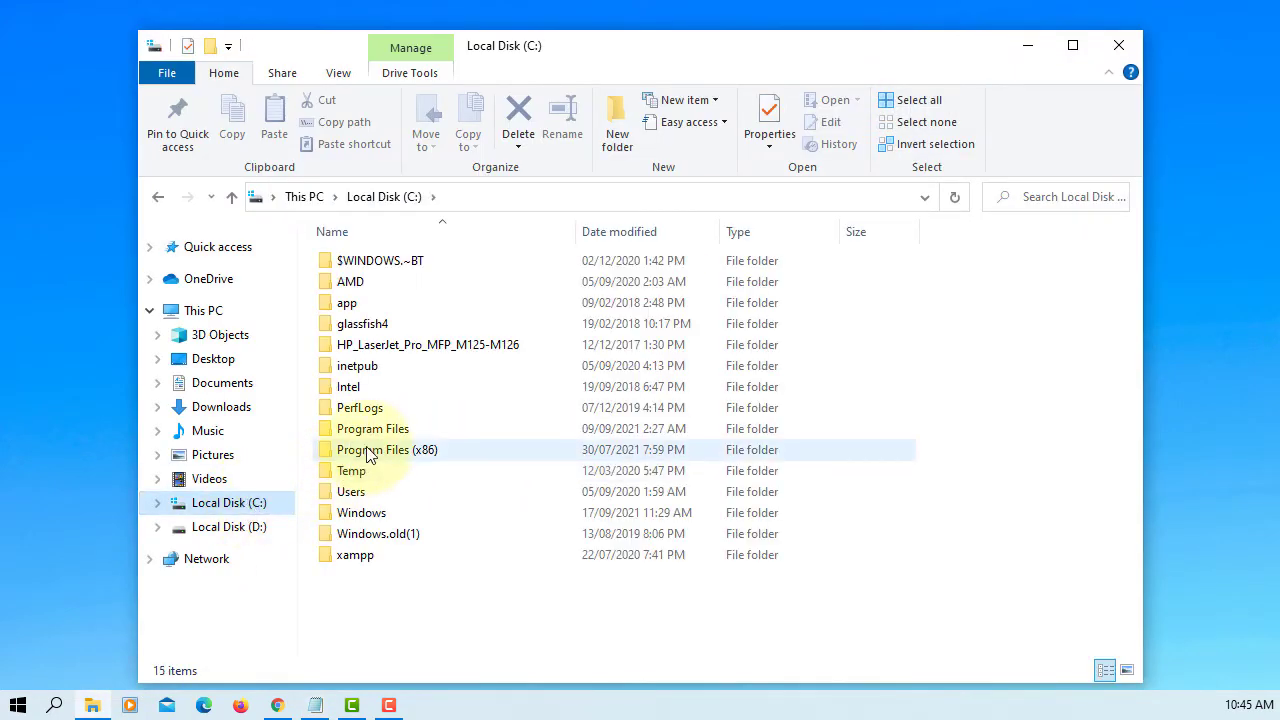
double_click(385, 432)
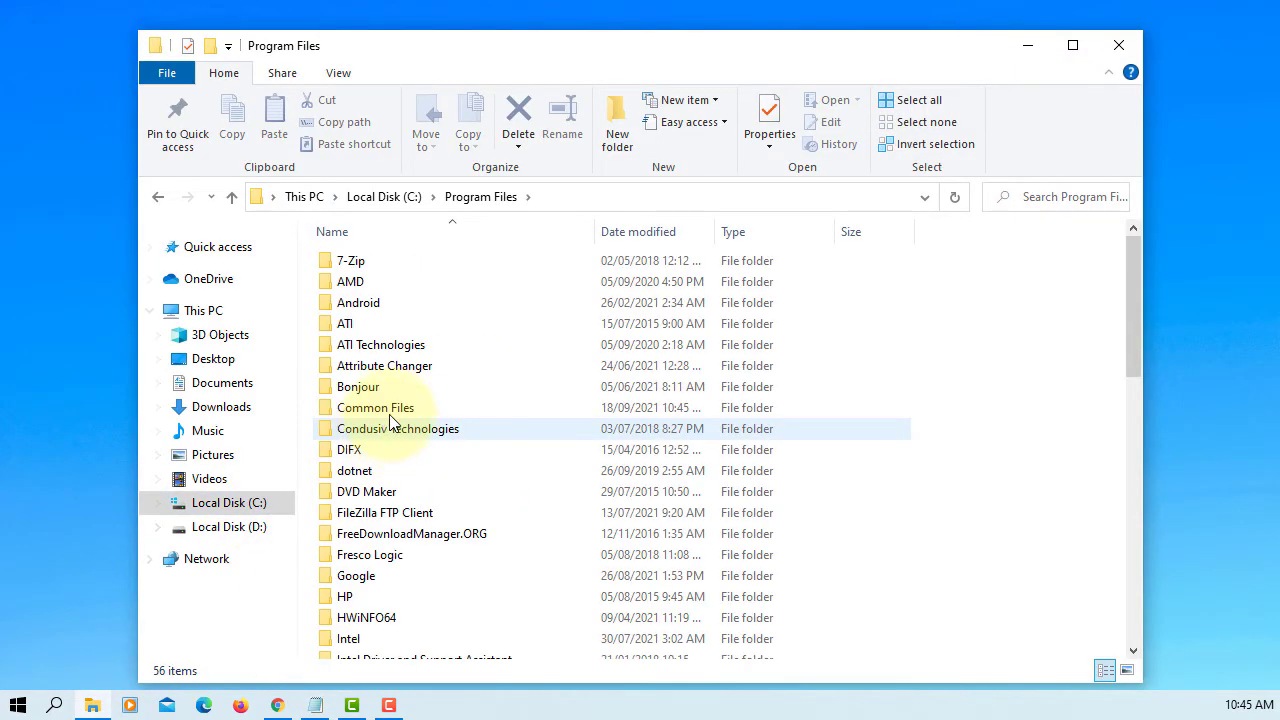
scroll(392, 420, down, 4)
double_click(358, 500)
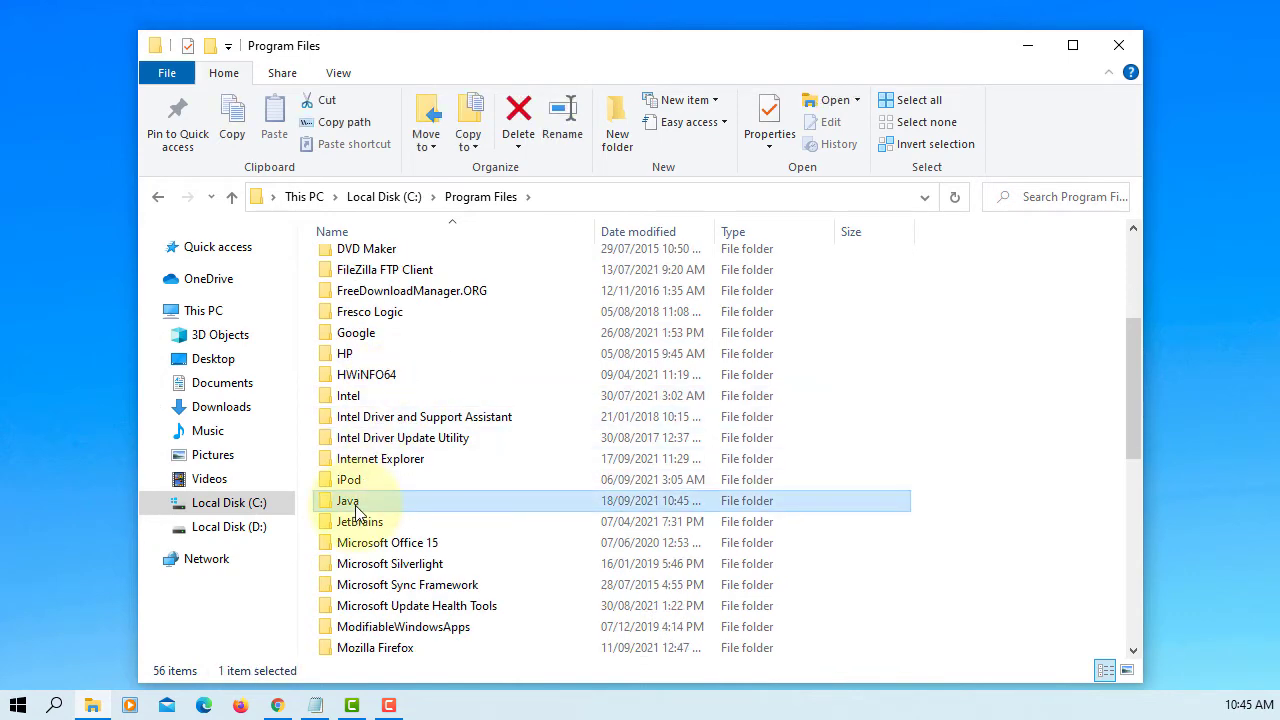
double_click(362, 285)
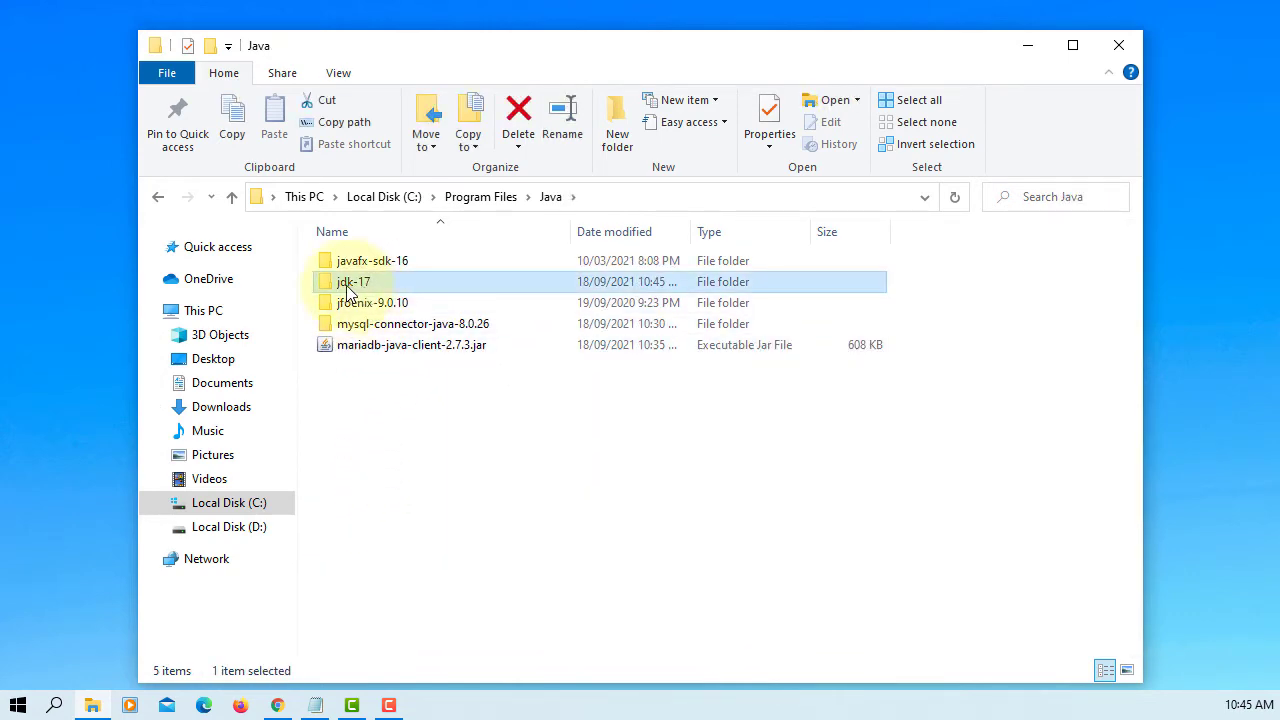
double_click(354, 262)
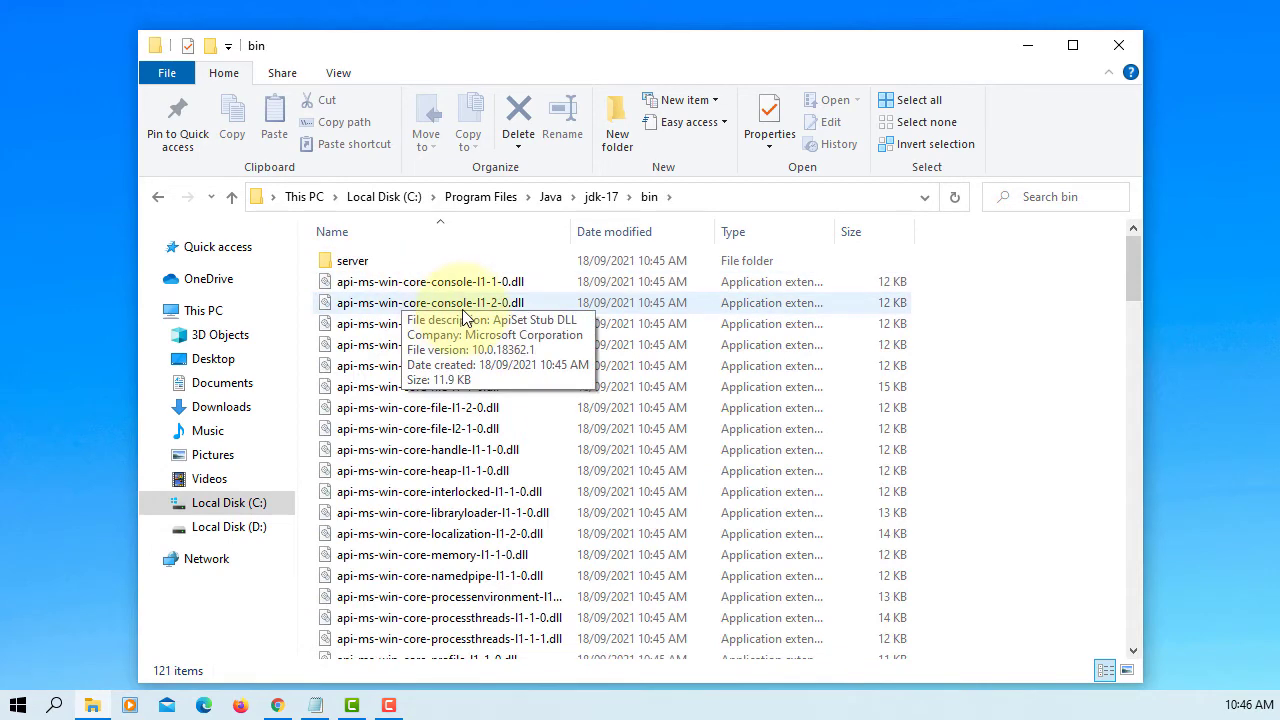
Confirm java.exe and javac.exe are in the bin folder, then minimize File Explorer
scroll(463, 318, down, 3)
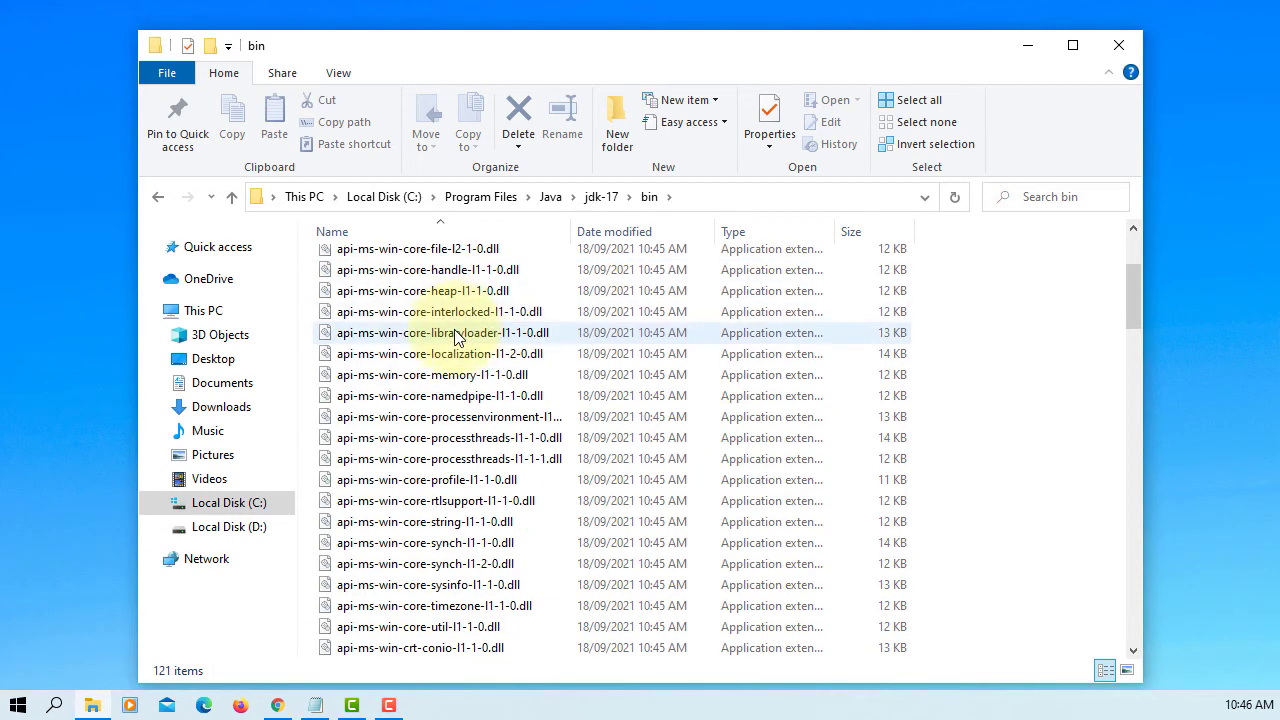
key(j)
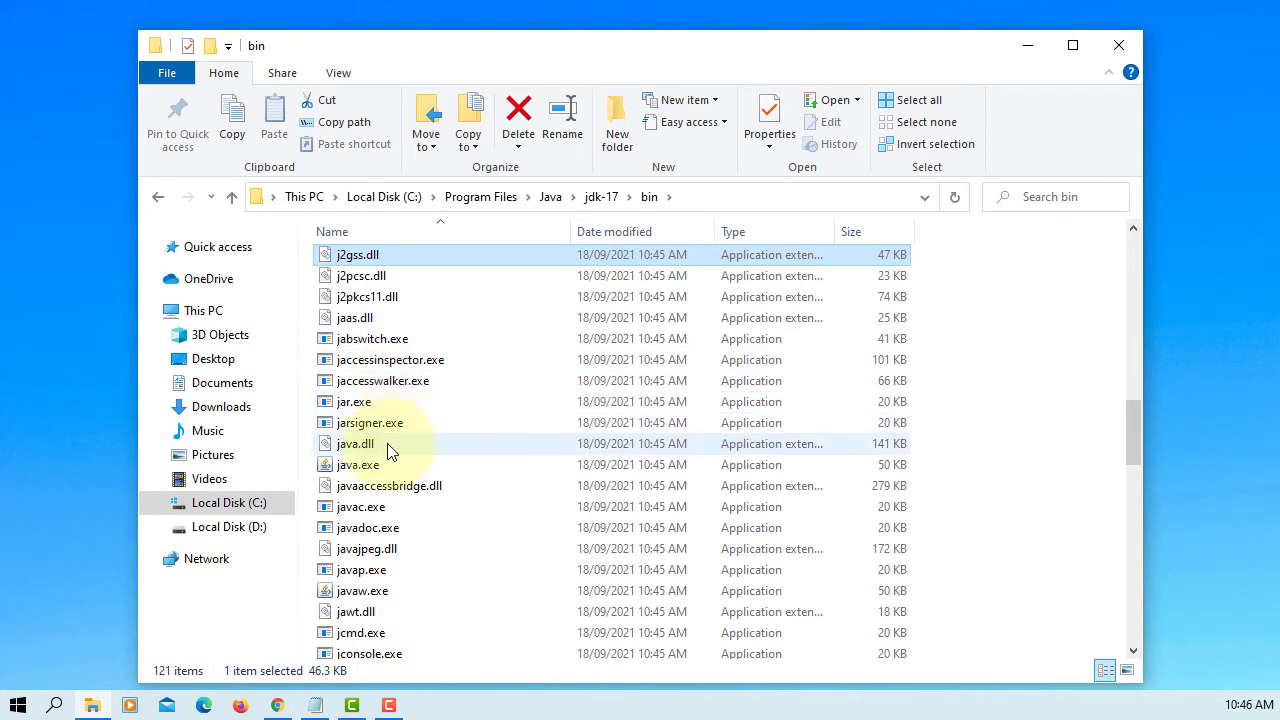
click(368, 467)
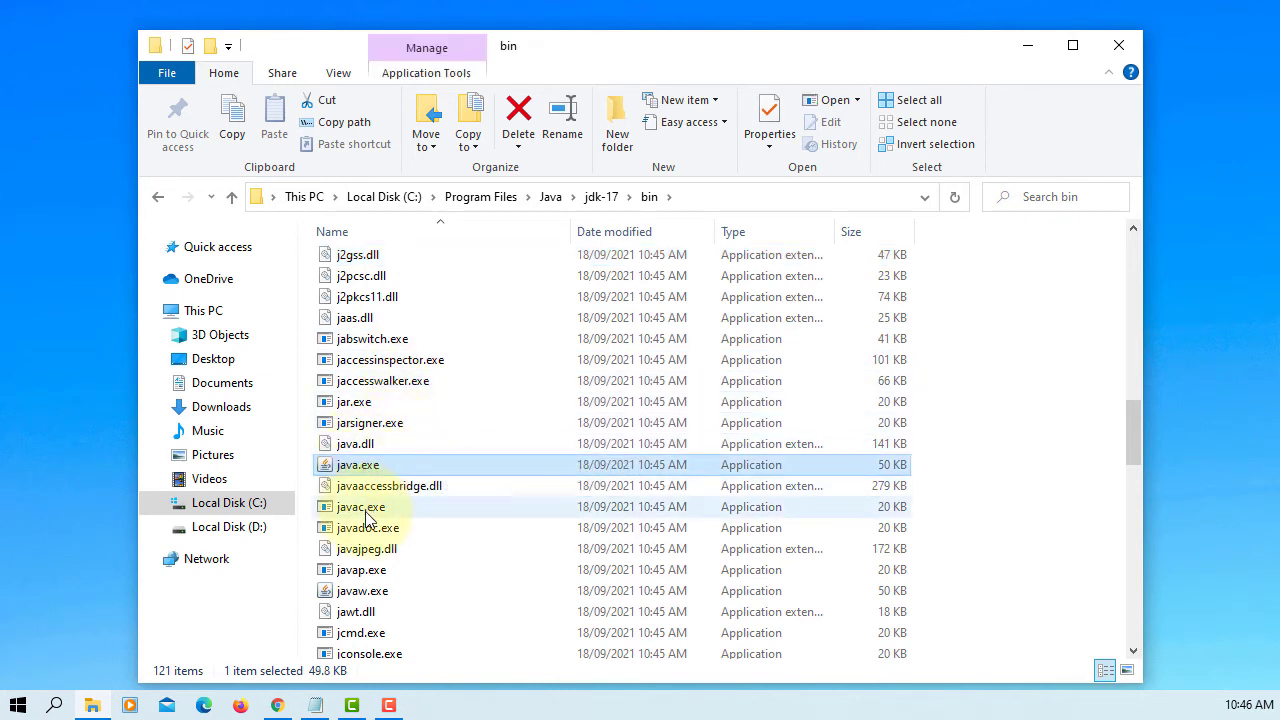
click(370, 511)
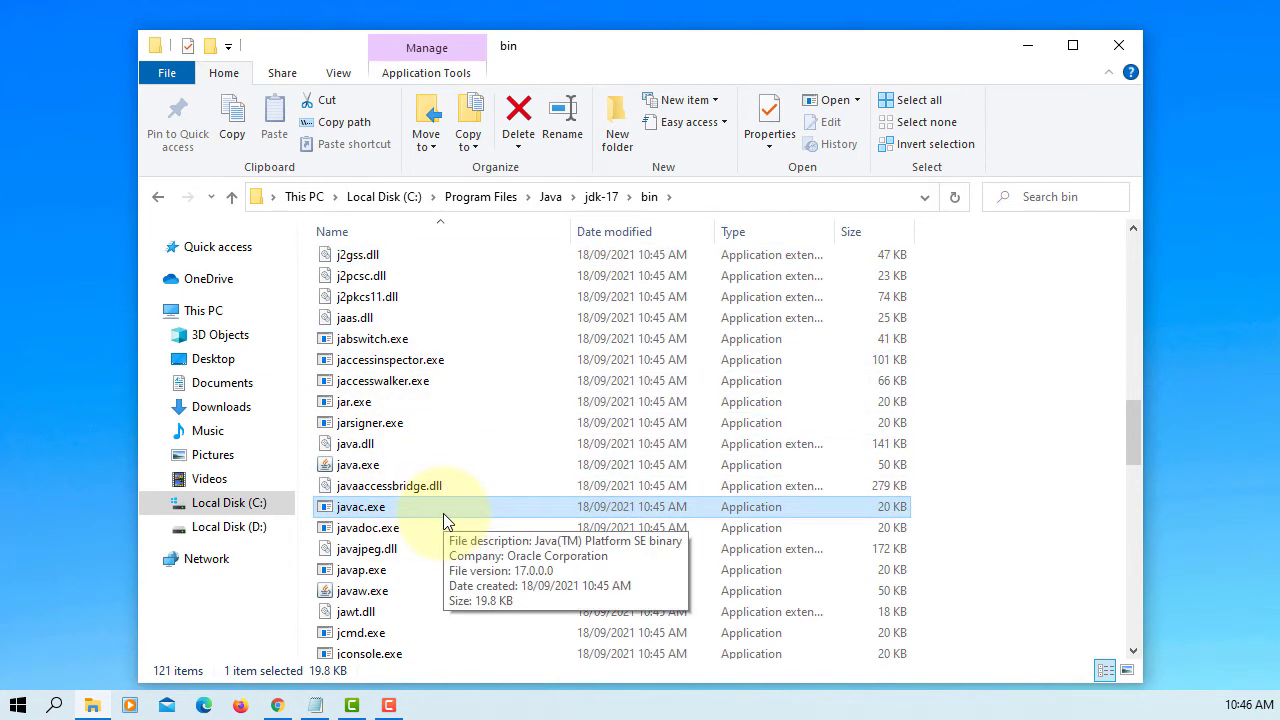
scroll(700, 460, up, 15)
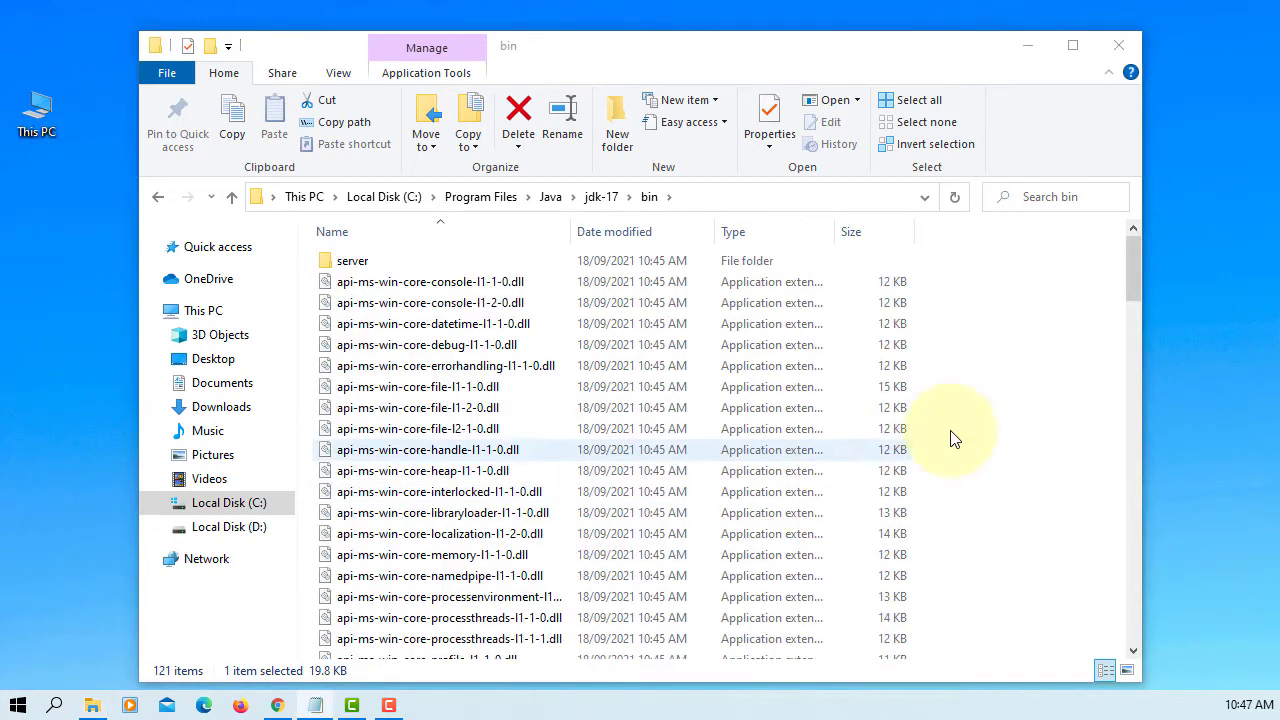
click(1028, 45)
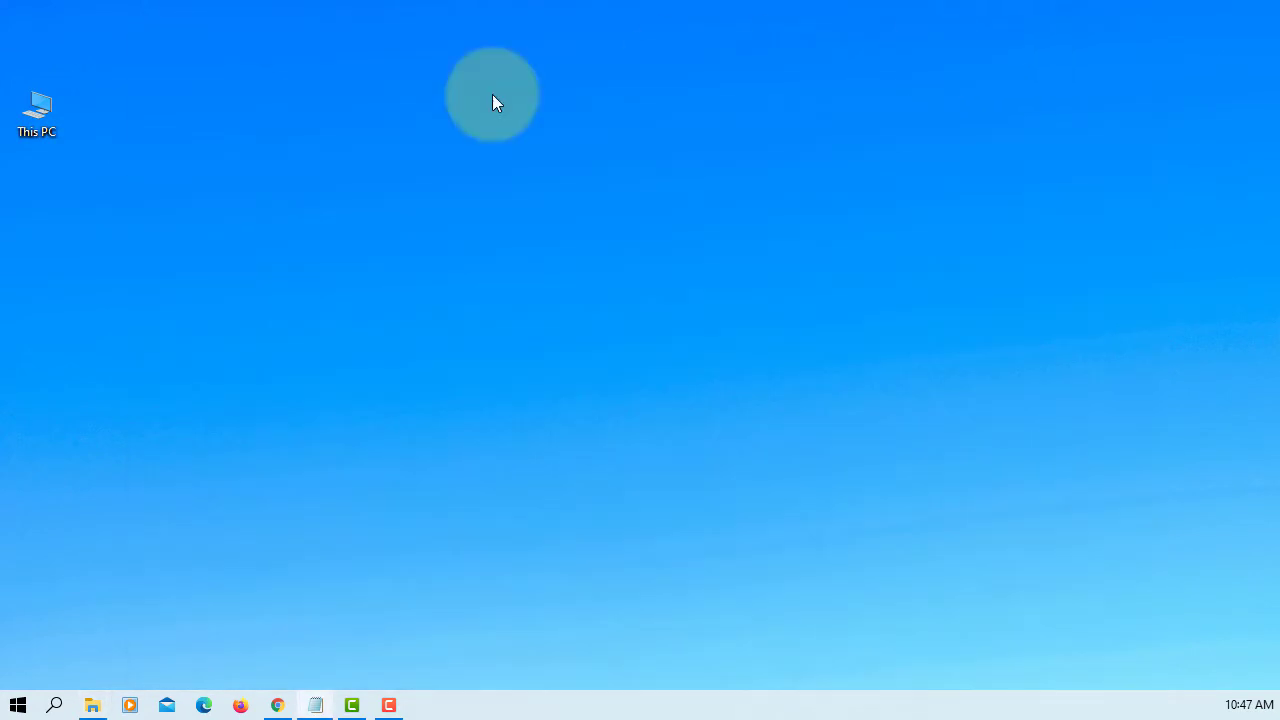
right_click(44, 116)
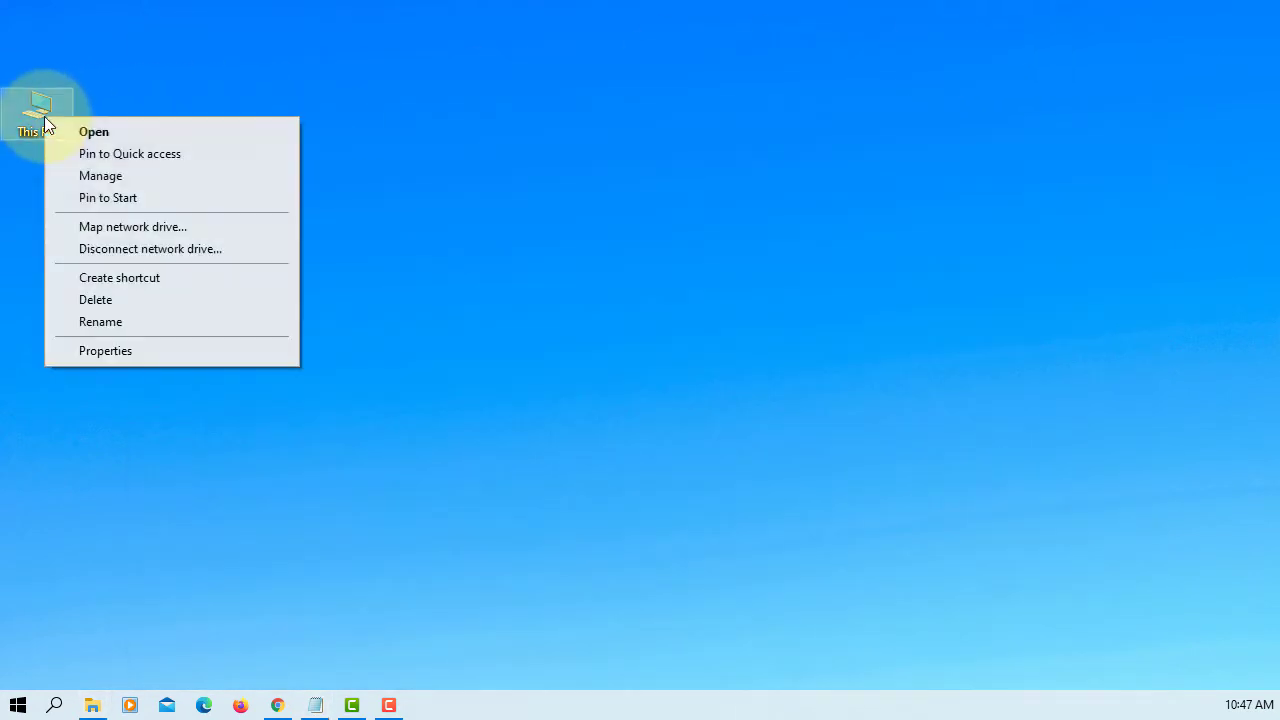
Open This PC's Properties and go to Advanced system settings
click(202, 357)
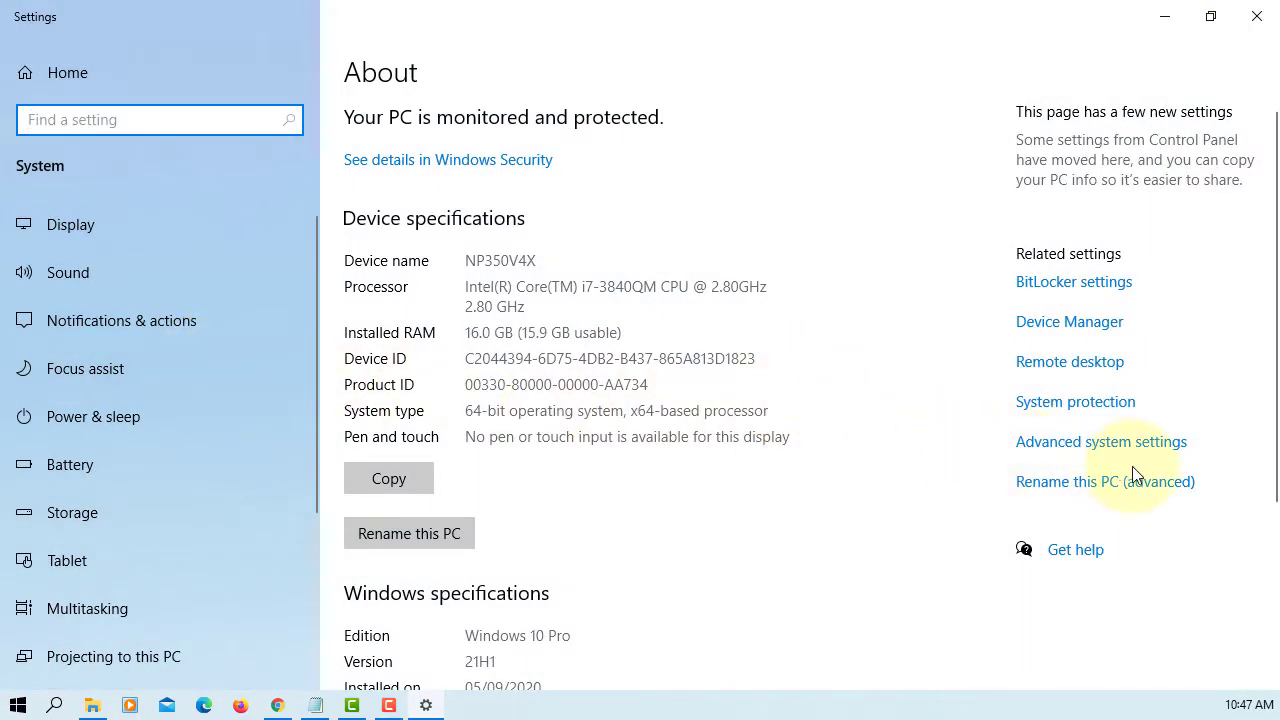
click(1073, 452)
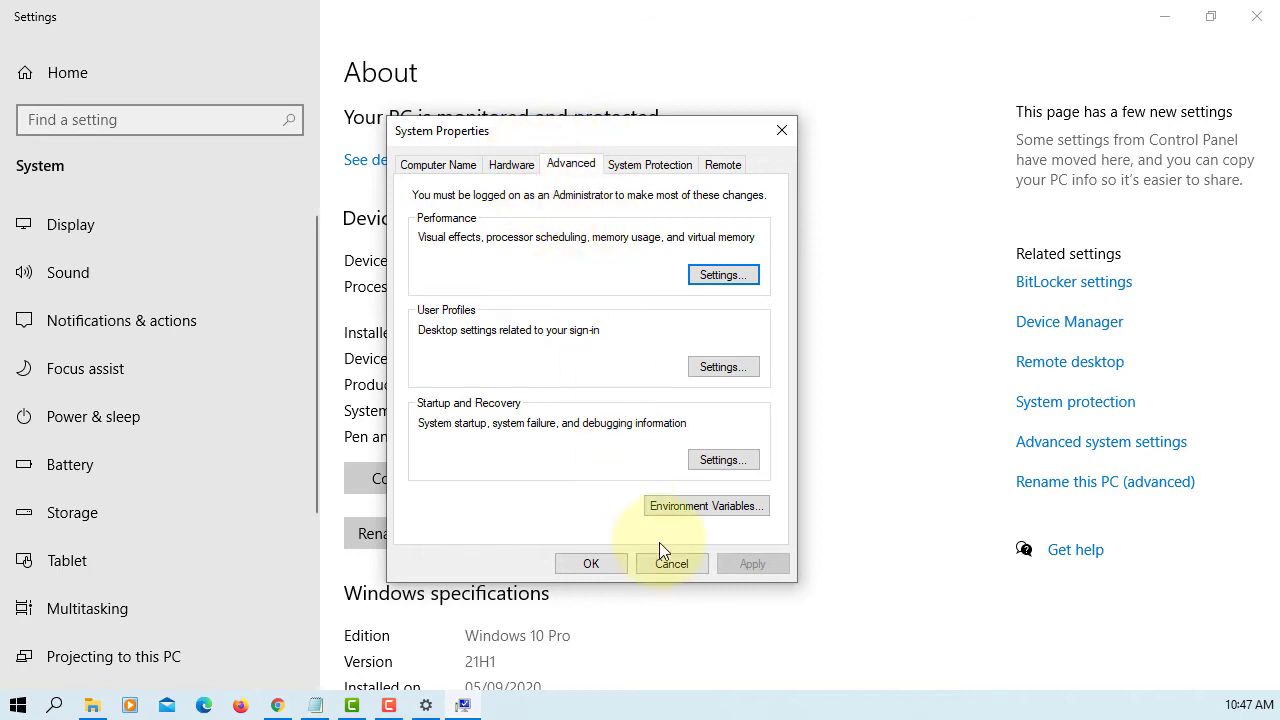
Add a new user environment variable CLASSPATH with the value '.'
click(705, 507)
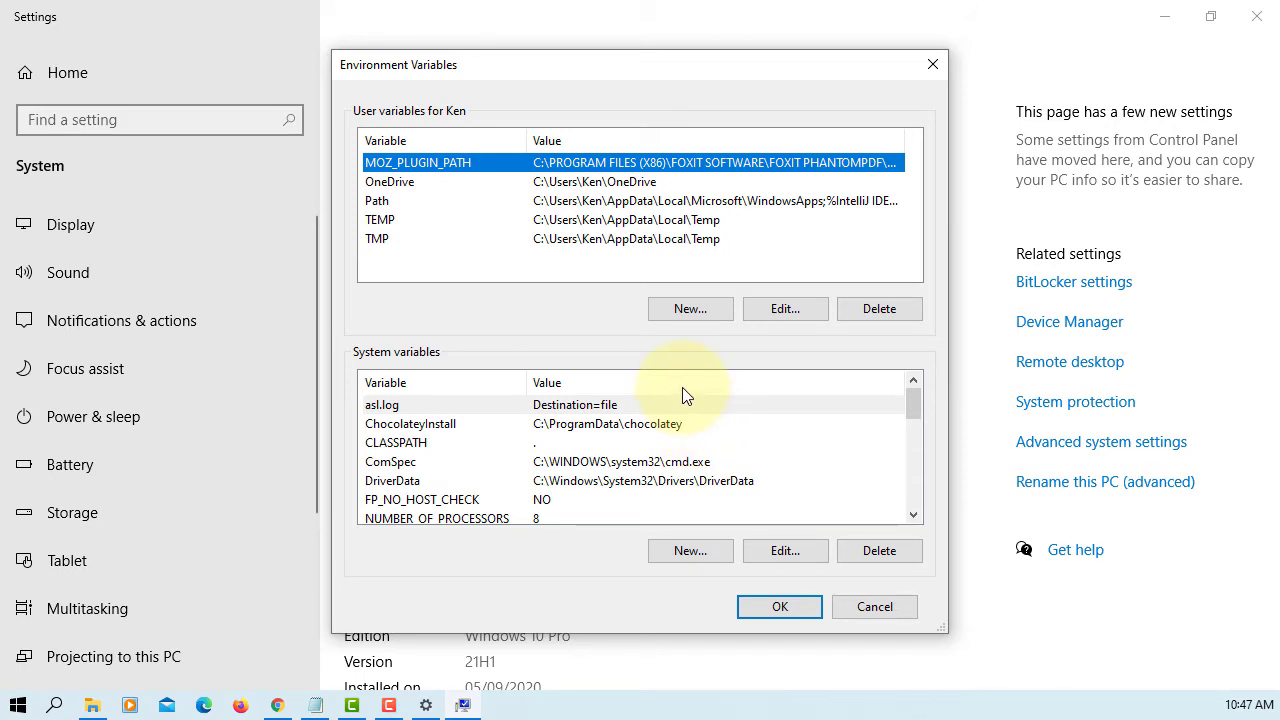
click(684, 309)
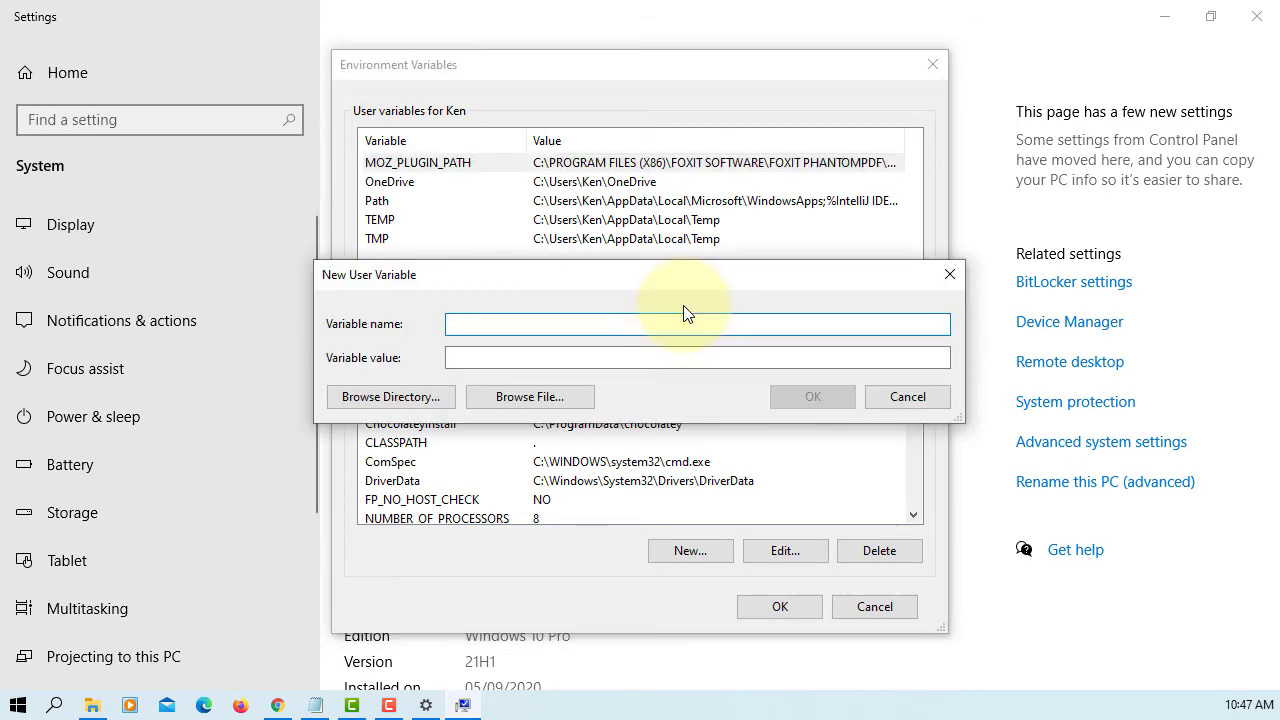
text(CLASSPATH)
key(Tab)
text(.)
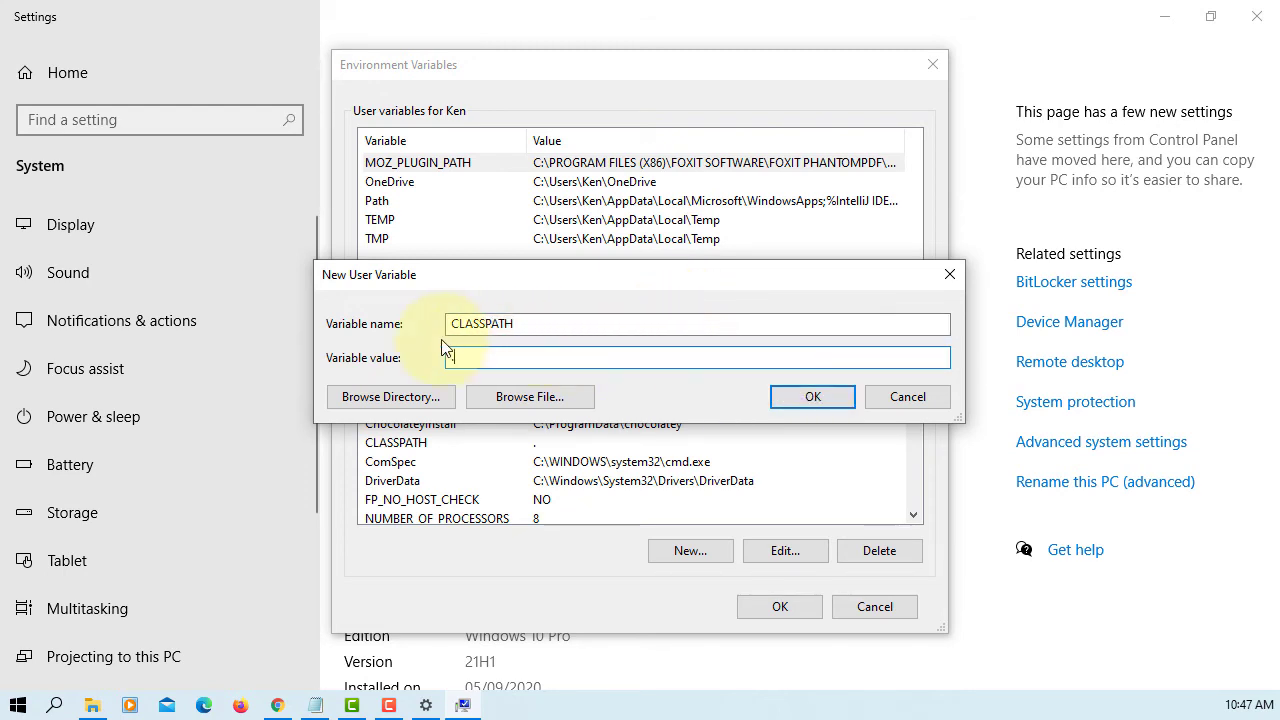
key(BackSpace)
text(.)
click(813, 397)
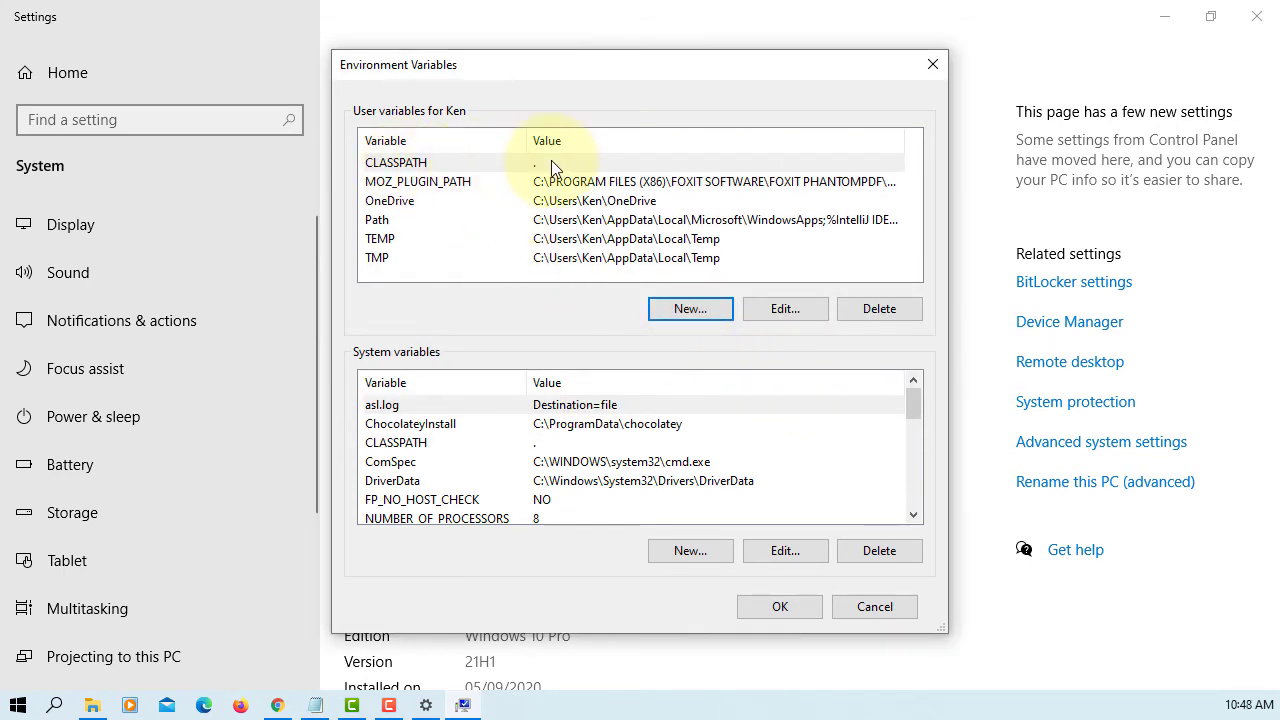
Add user variable JAVA_HOME, pasting the path C:\Program Files\Java\jdk-17 copied from File Explorer
click(687, 315)
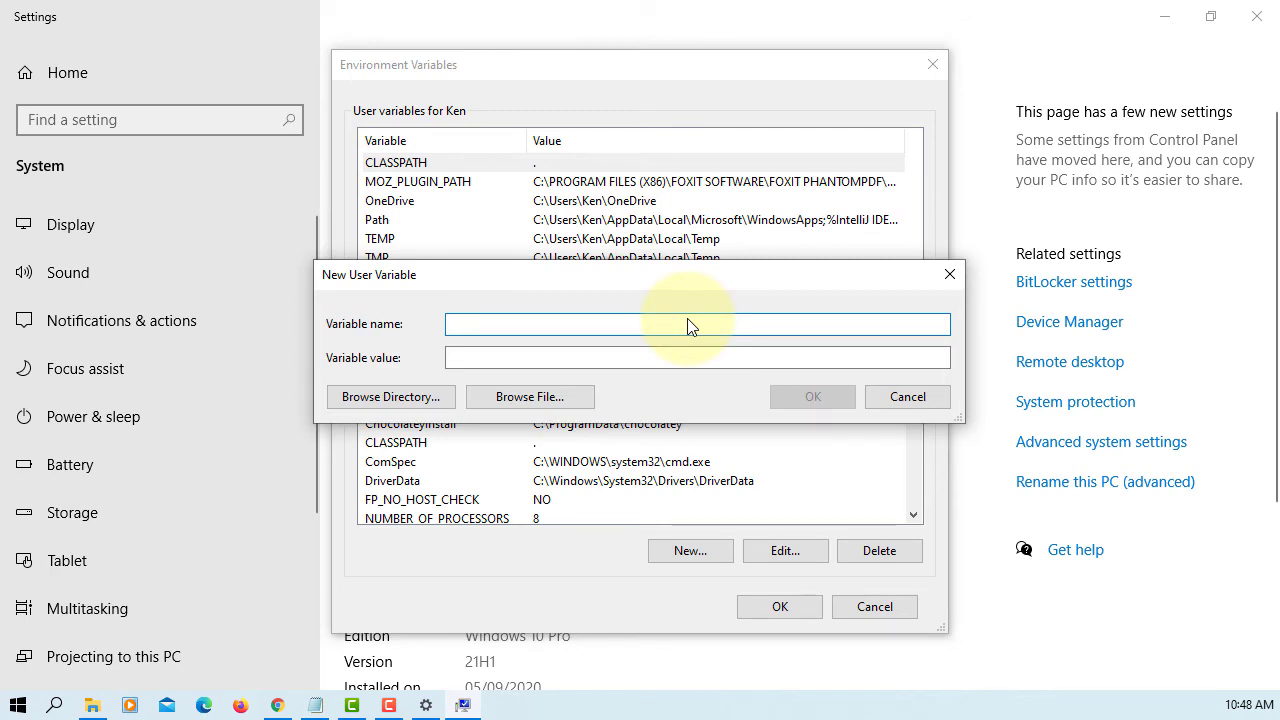
text(JAVA)
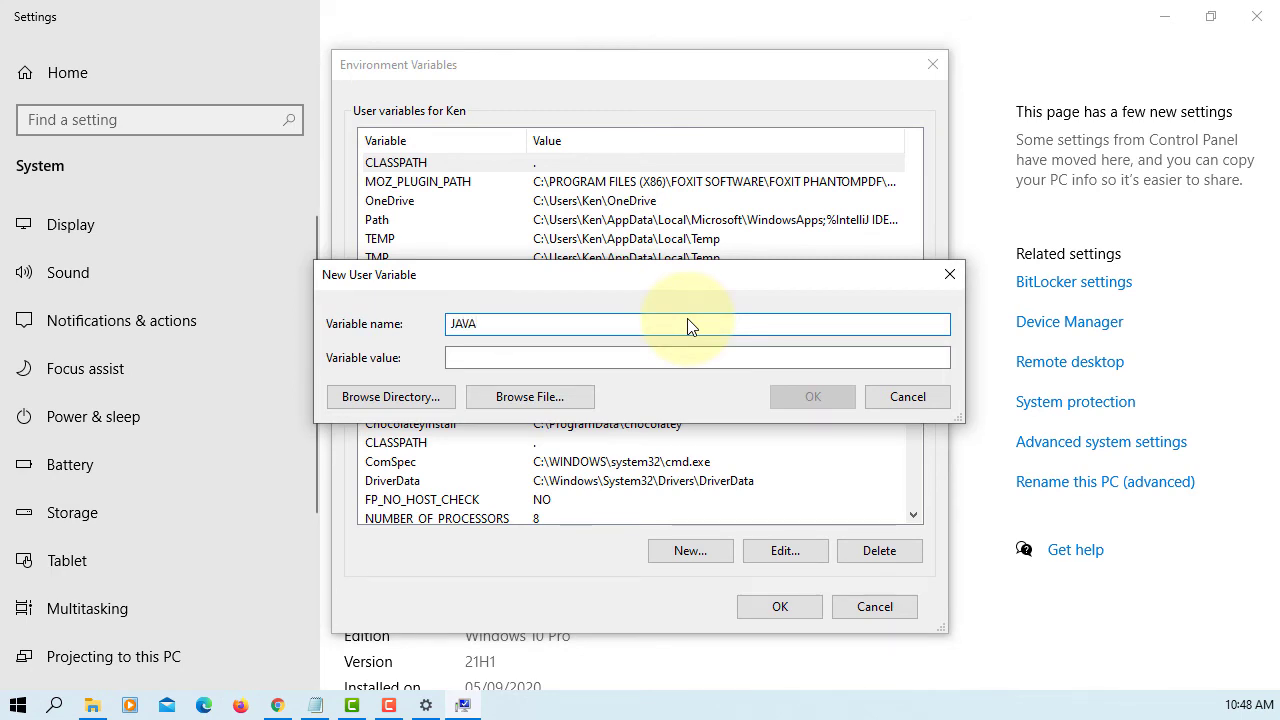
text(_HOME)
key(Tab)
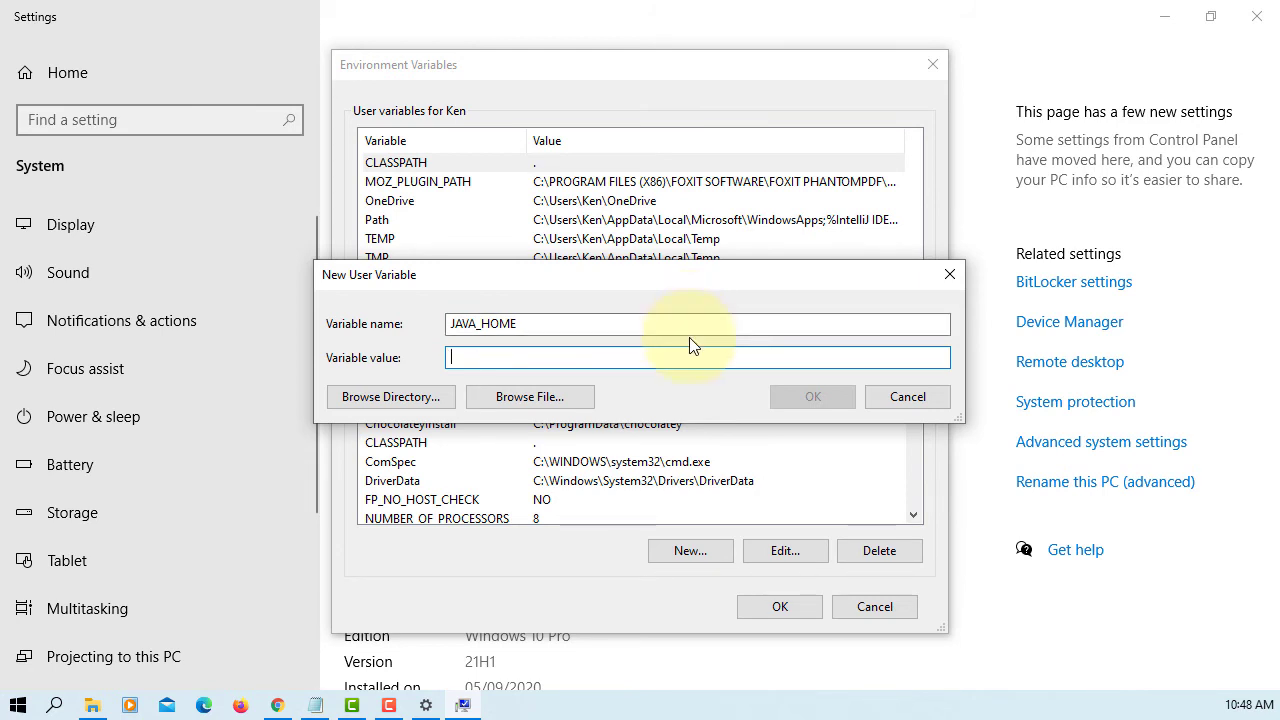
click(108, 707)
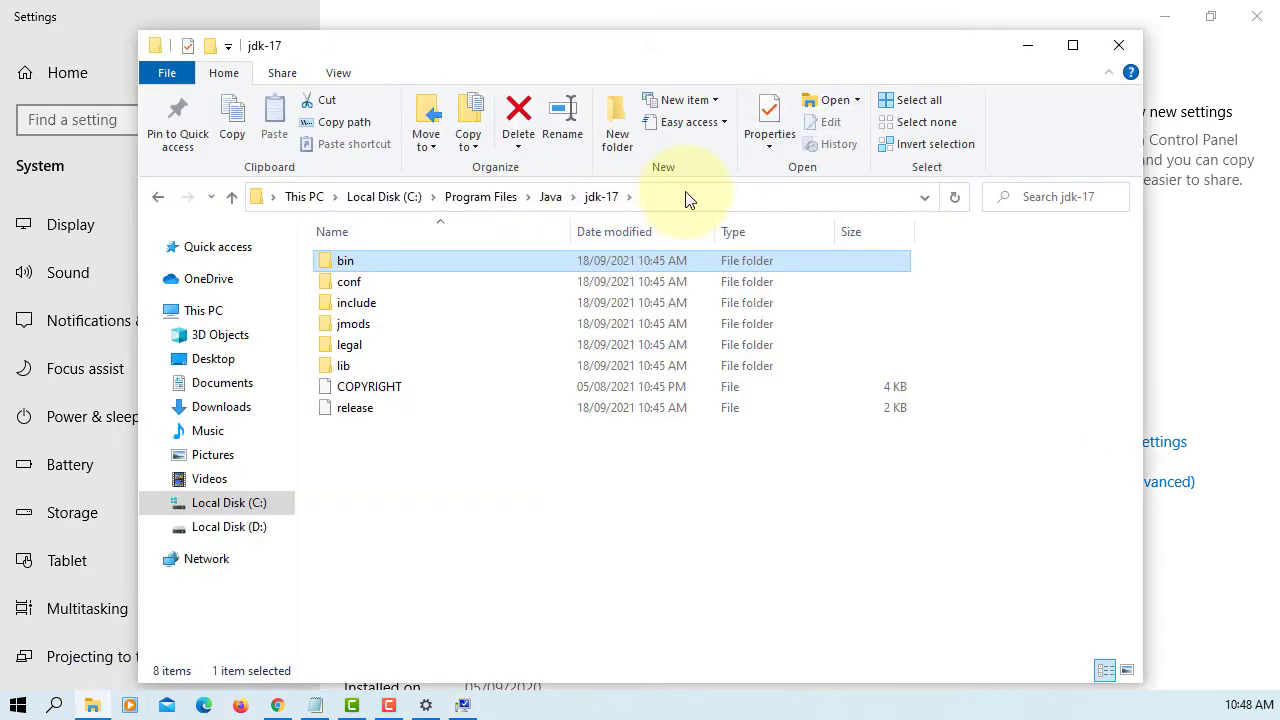
click(686, 199)
right_click(686, 199)
click(753, 256)
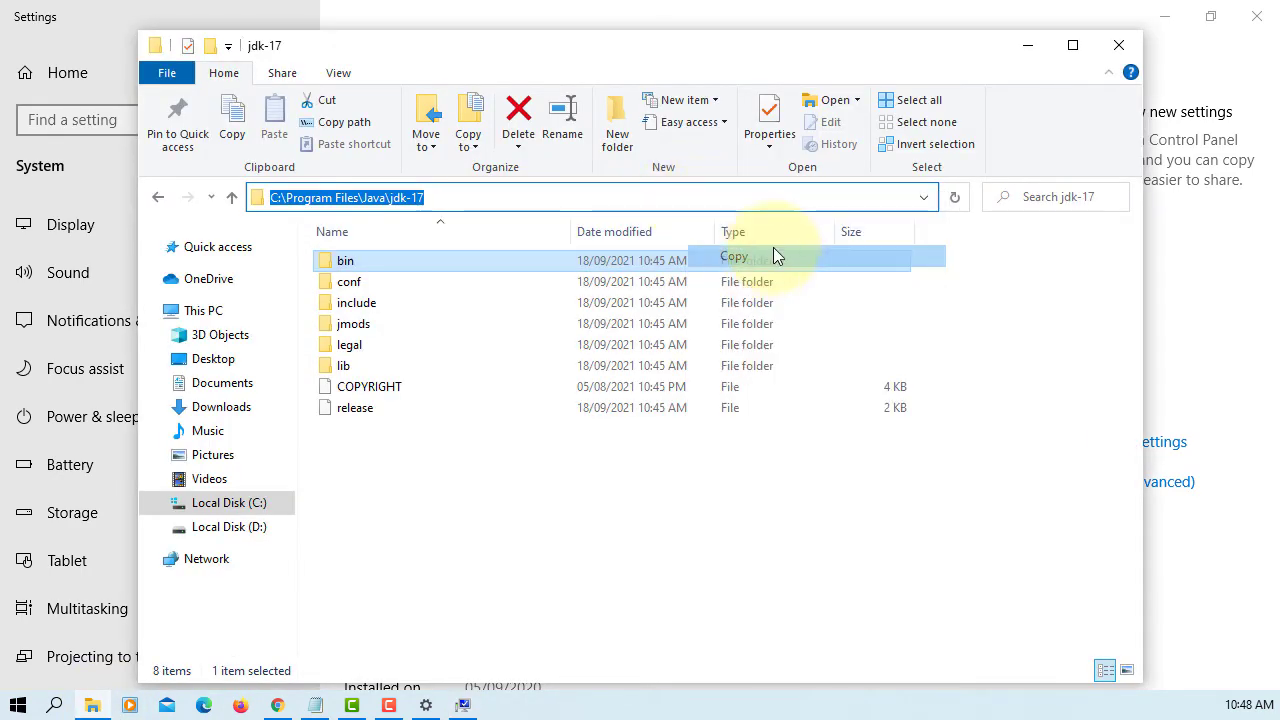
click(1028, 45)
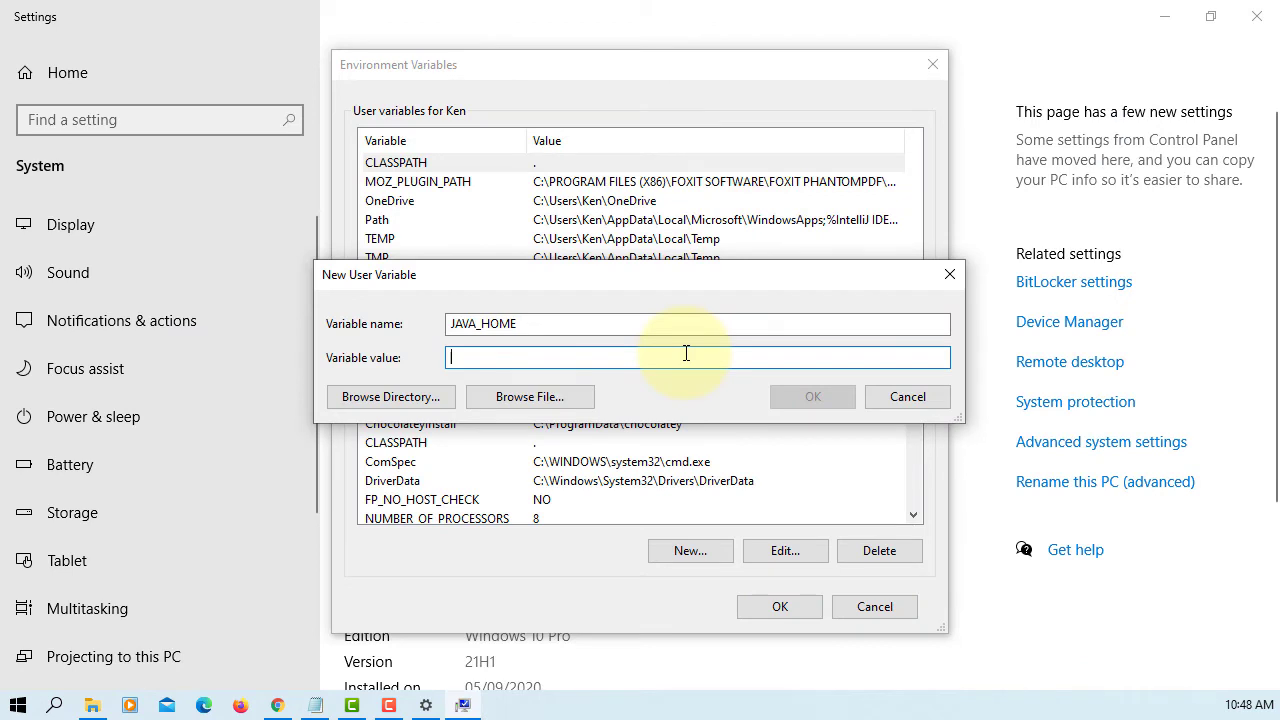
key(ctrl+v)
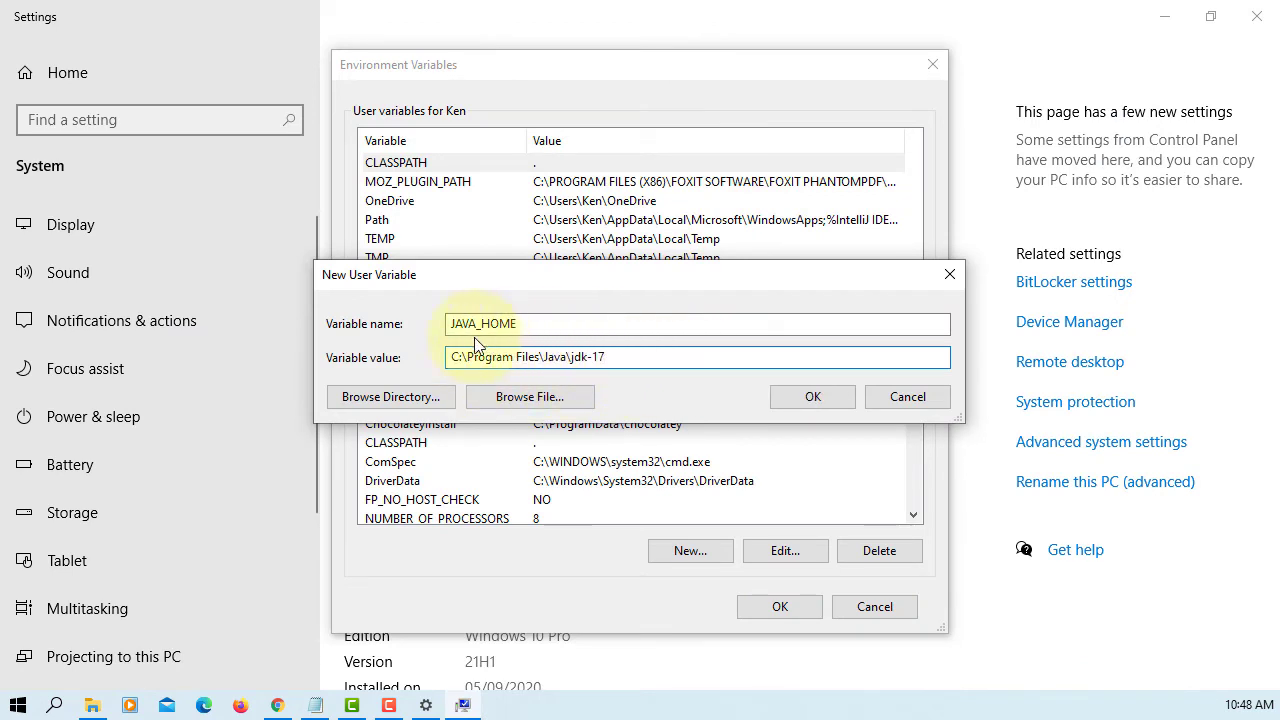
click(814, 396)
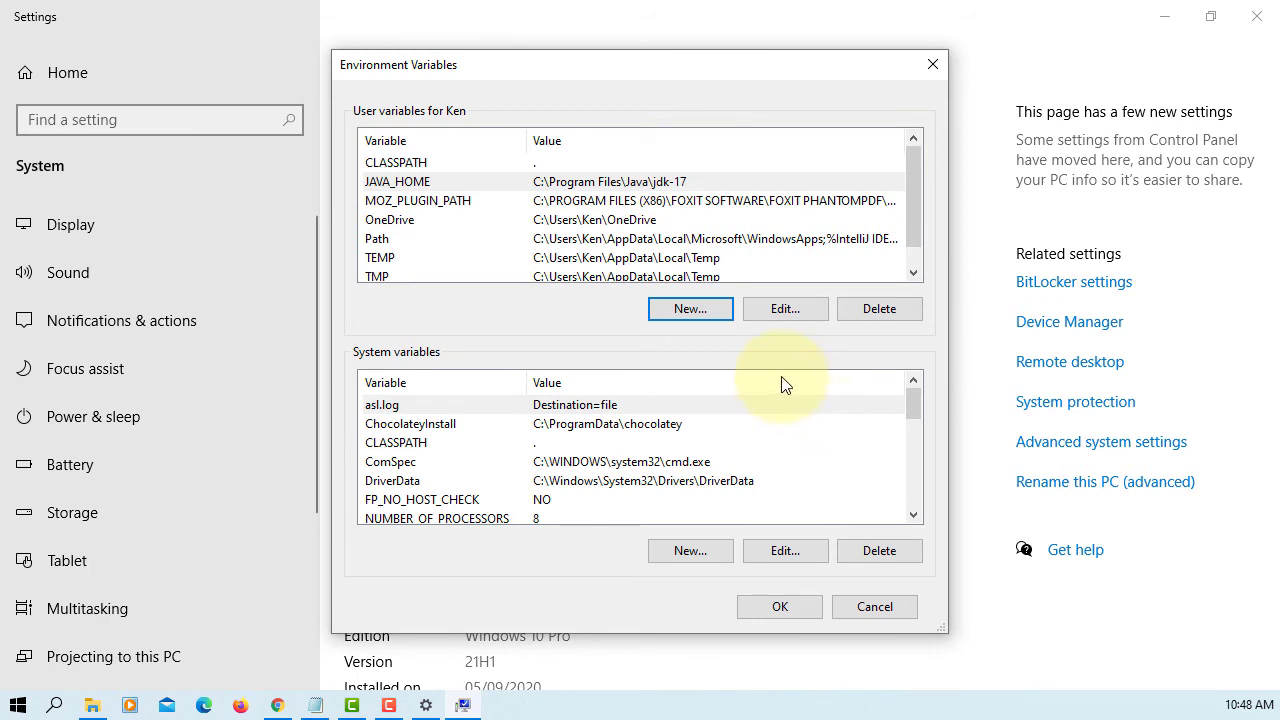
Append a %JAVA_HOME%\bin entry to the user Path and confirm every dialog with OK
click(772, 240)
click(779, 312)
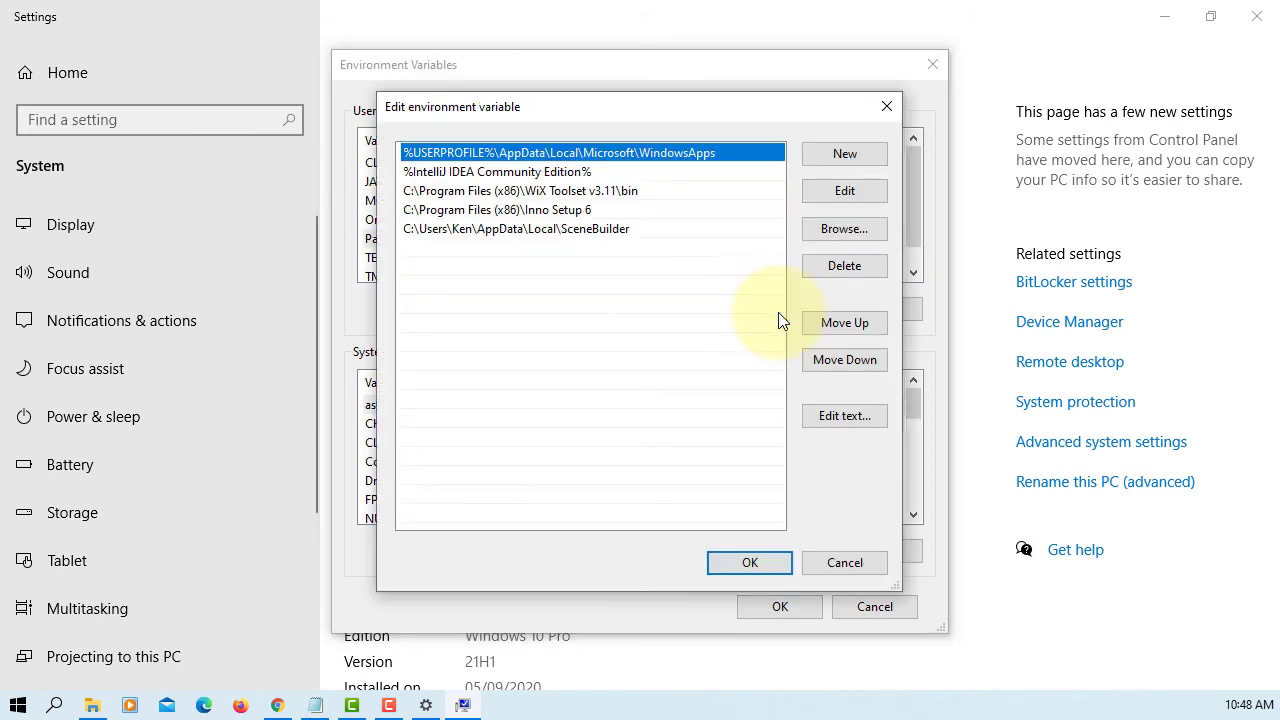
click(849, 154)
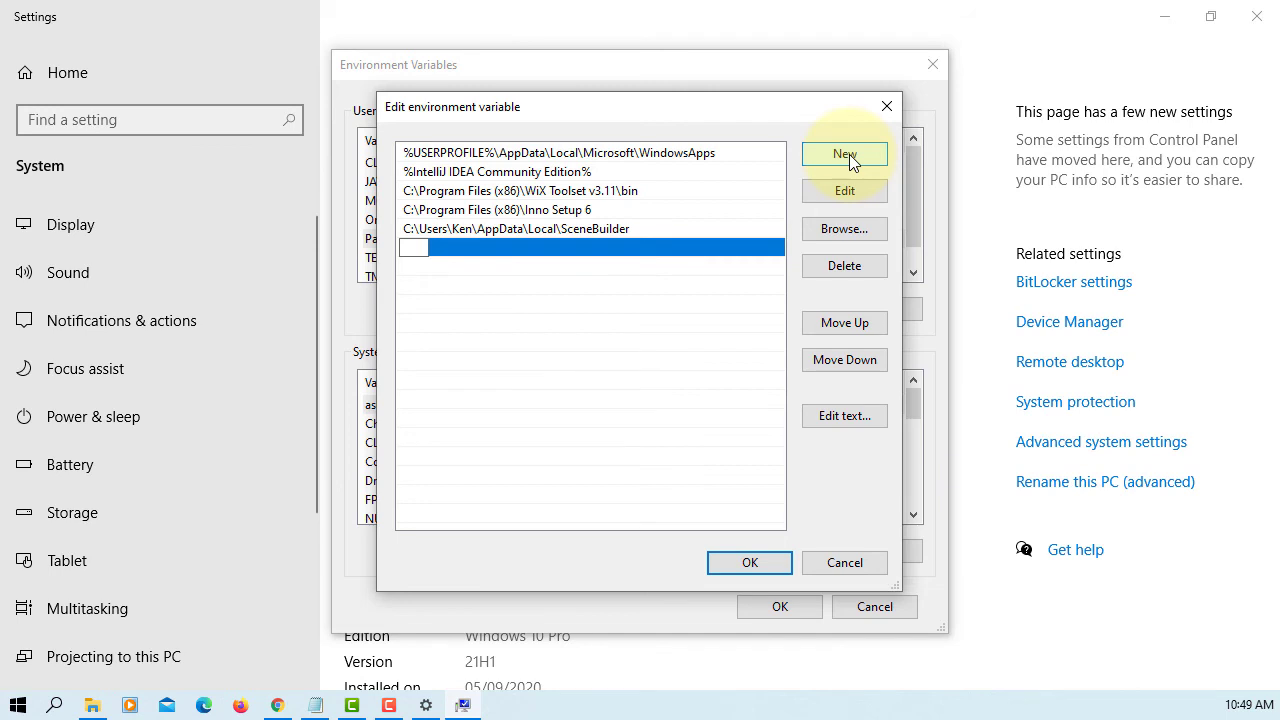
text(%JAVA_HO)
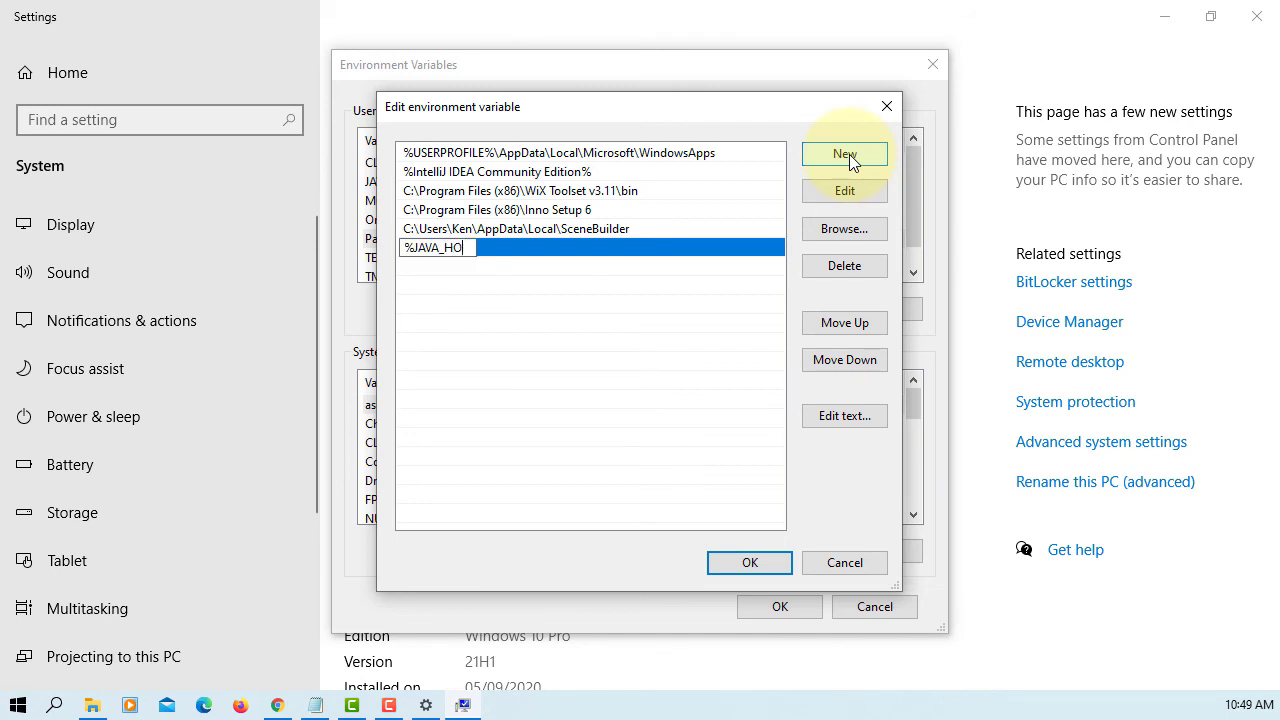
text(ME%\bin)
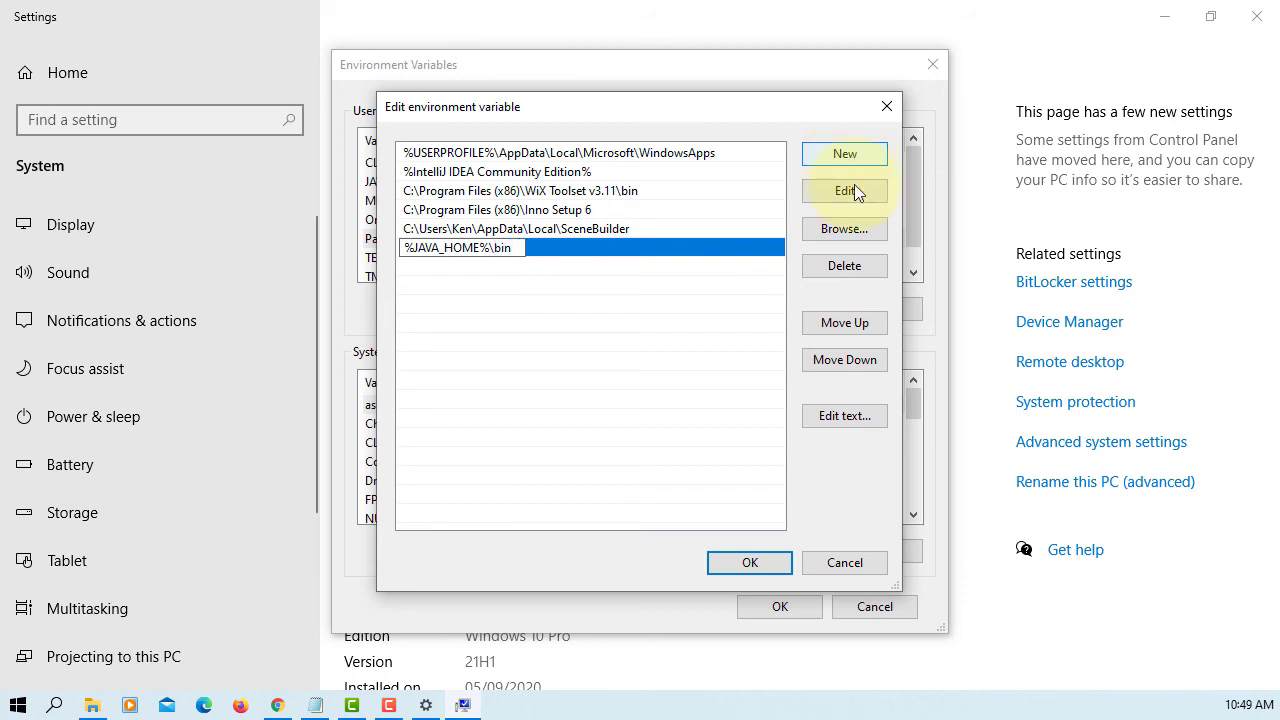
click(752, 563)
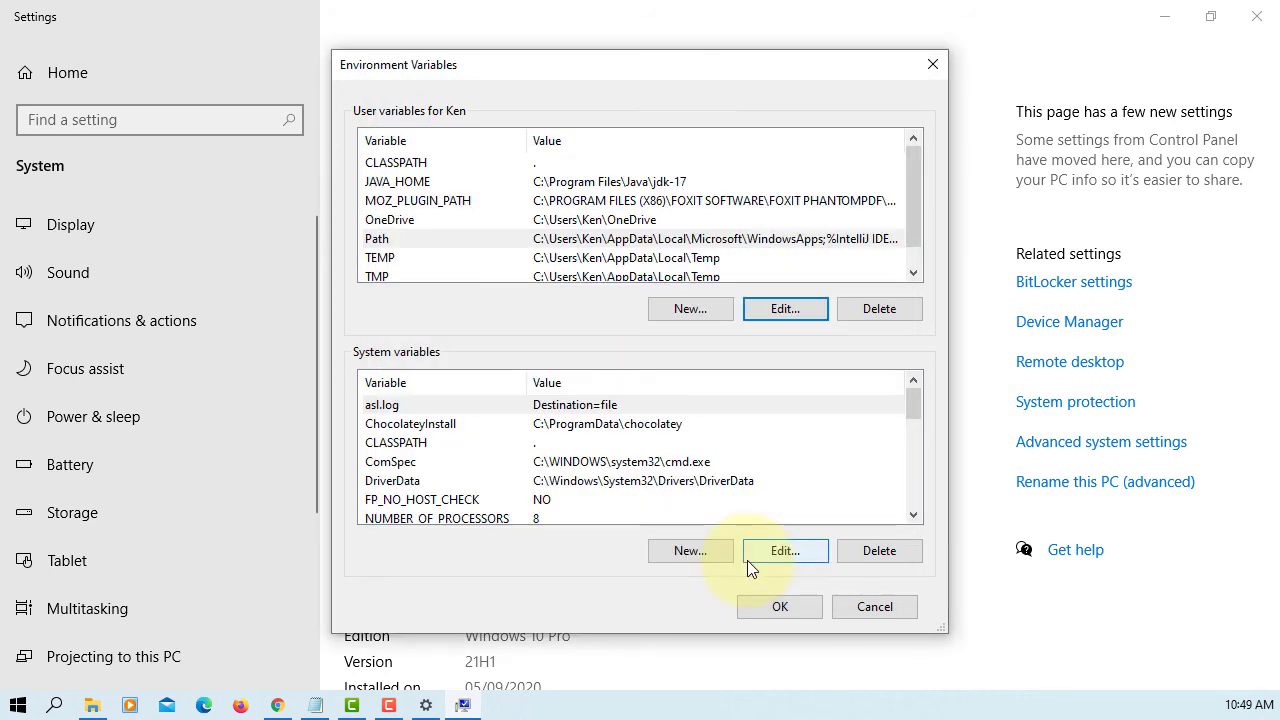
click(776, 605)
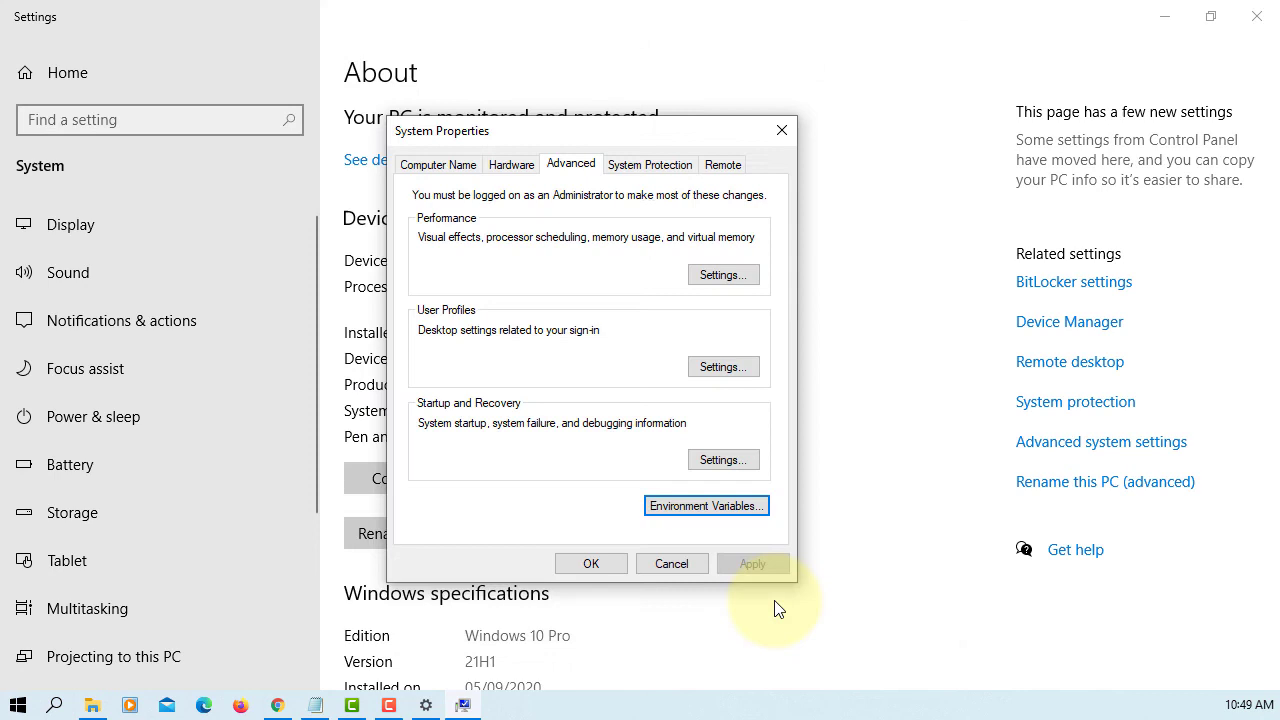
click(604, 567)
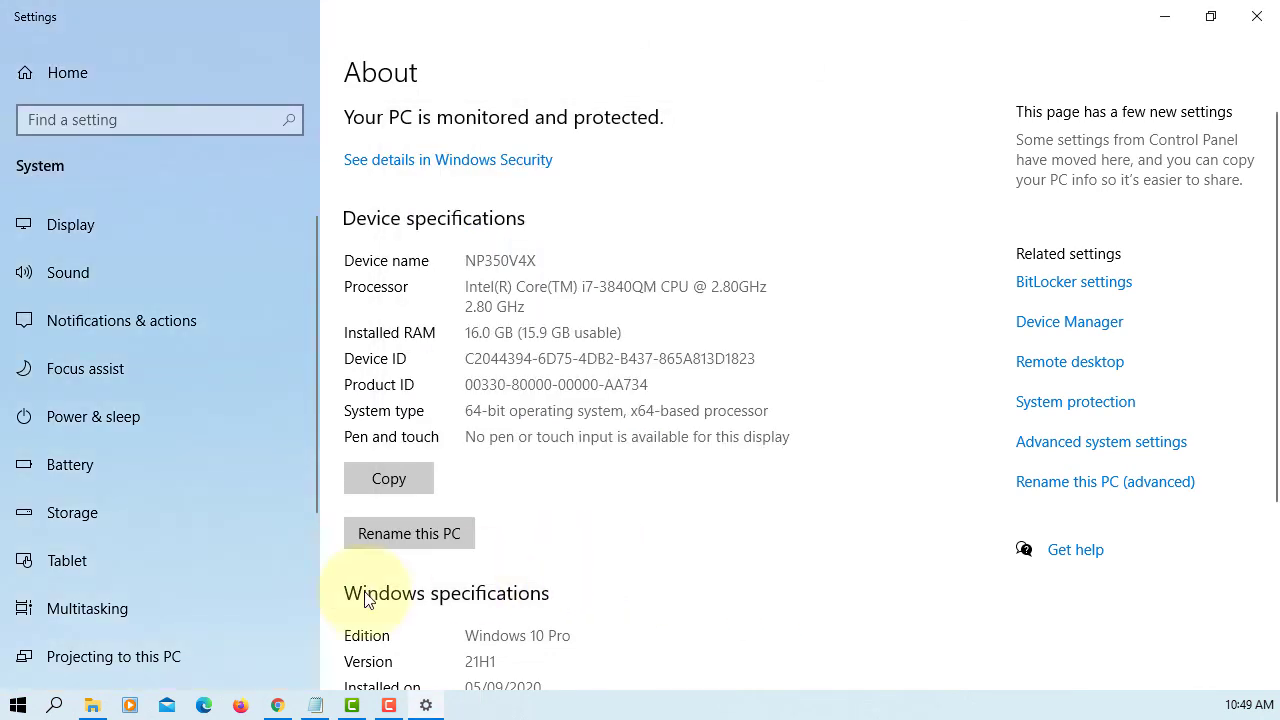
Launch Command Prompt via search and run java -version to confirm version 17
click(62, 706)
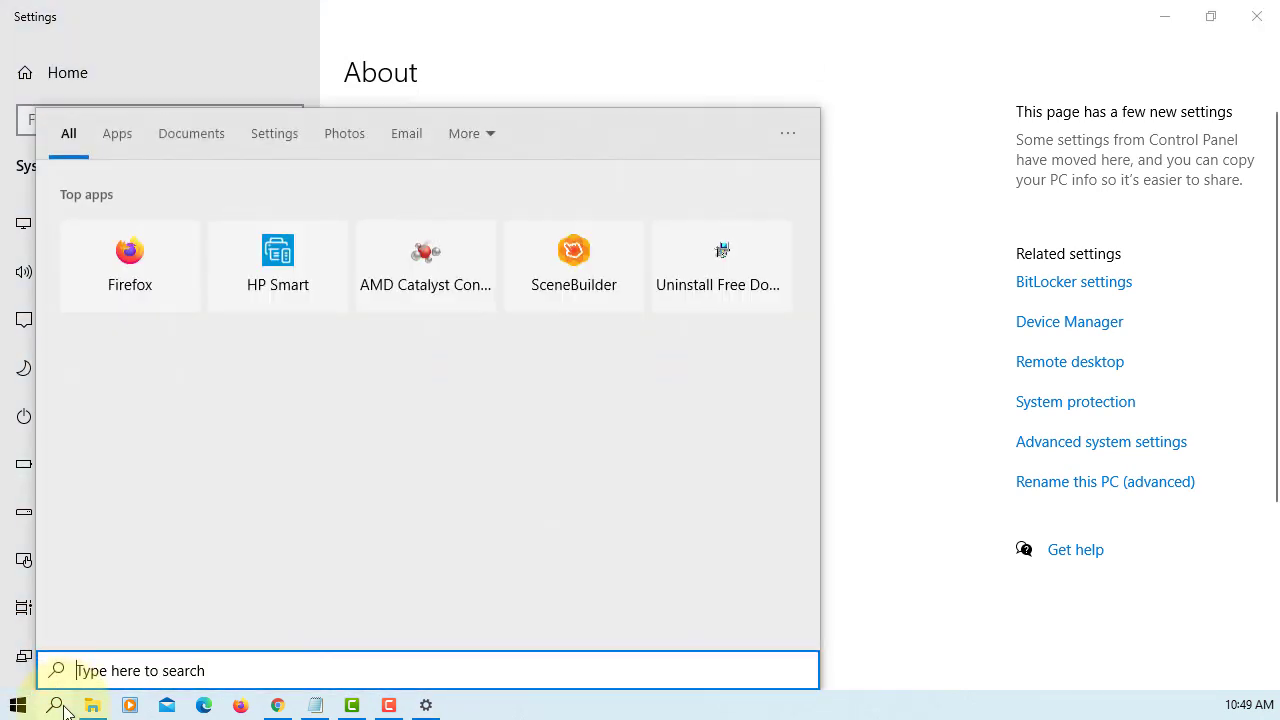
text(cmd)
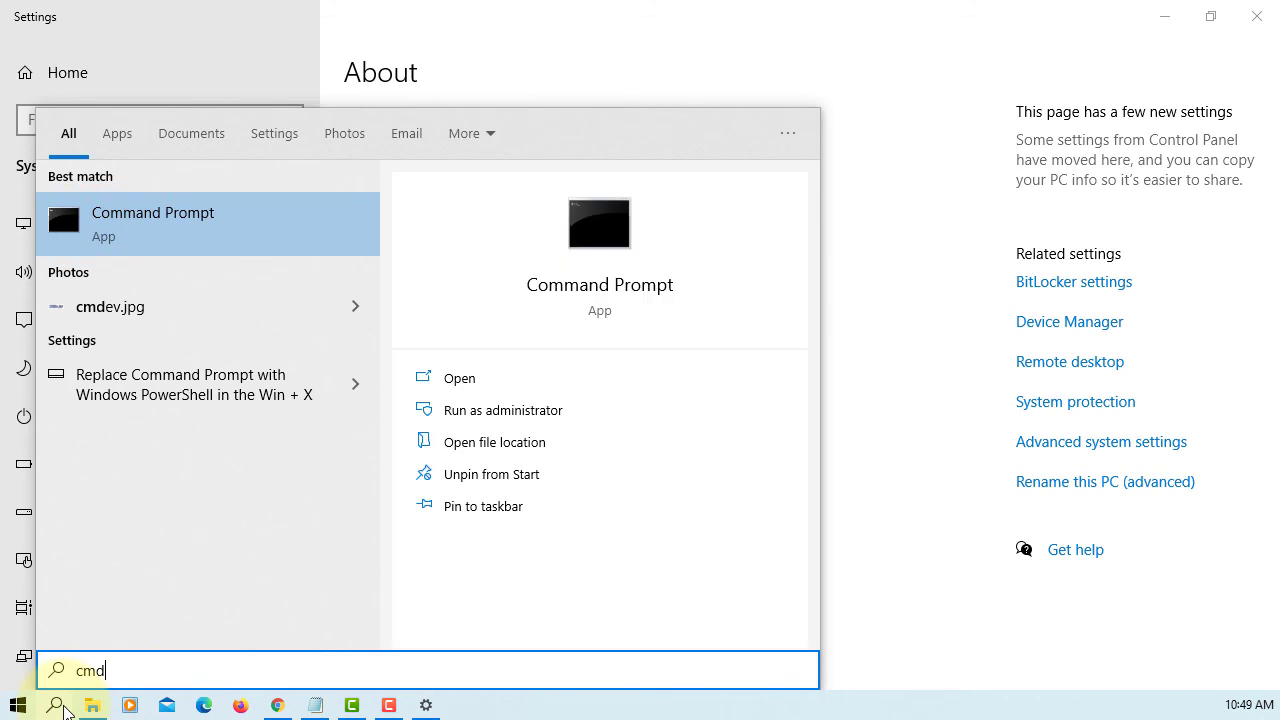
key(Return)
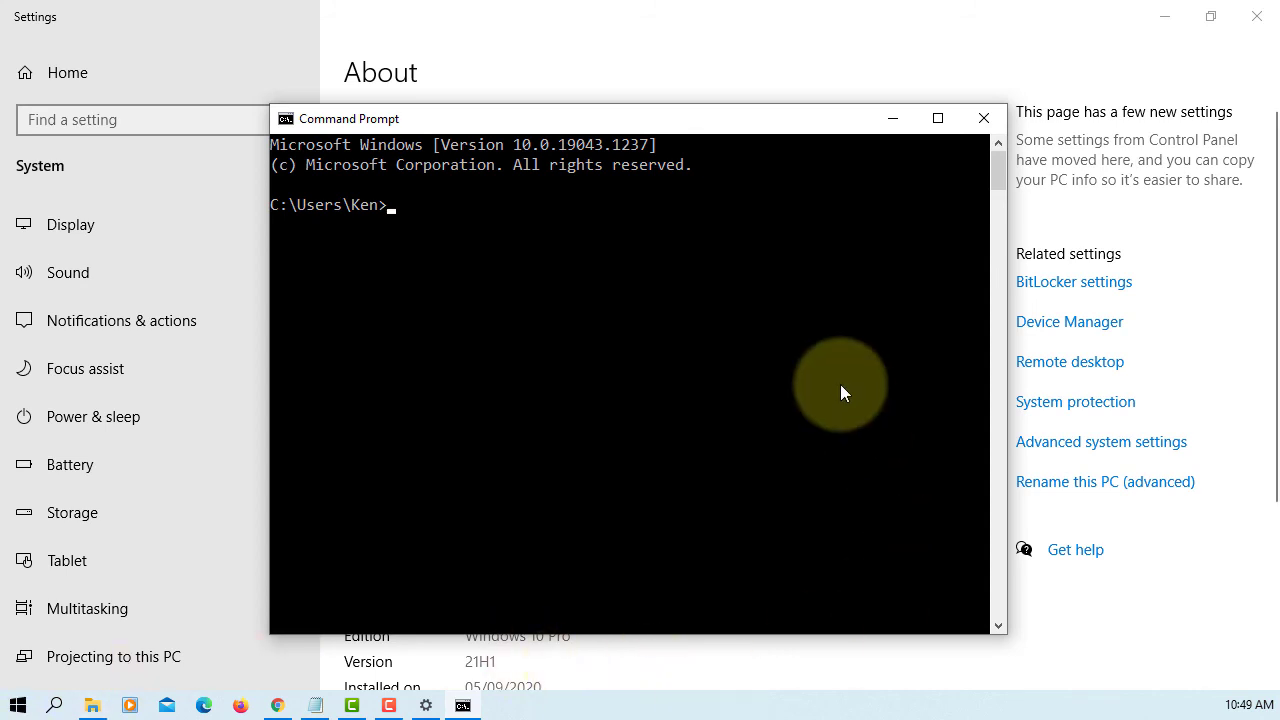
text(java -version)
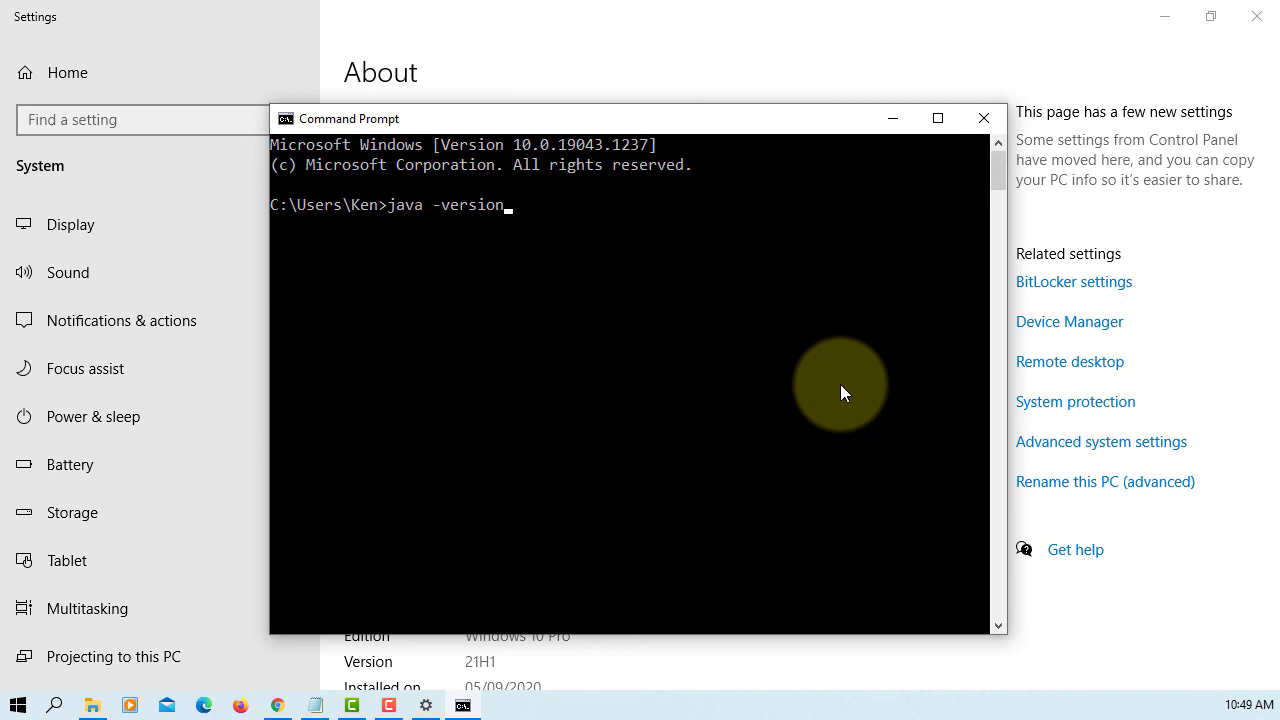
key(Return)
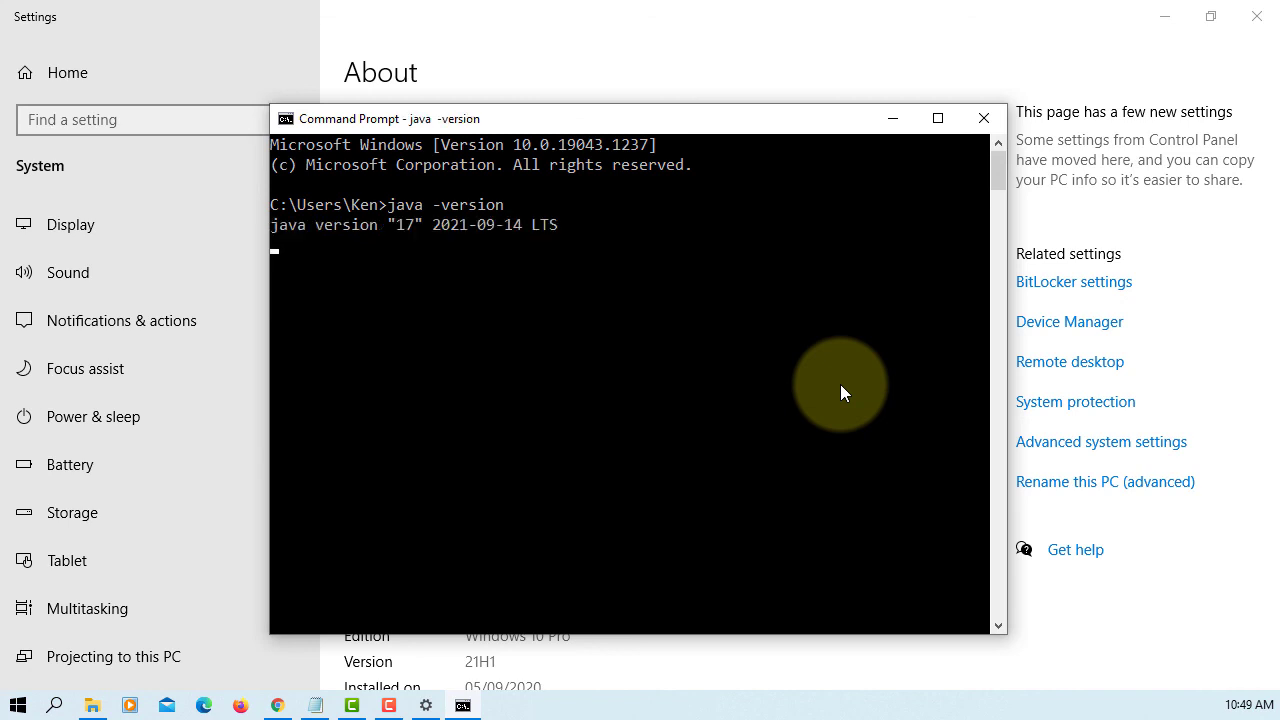